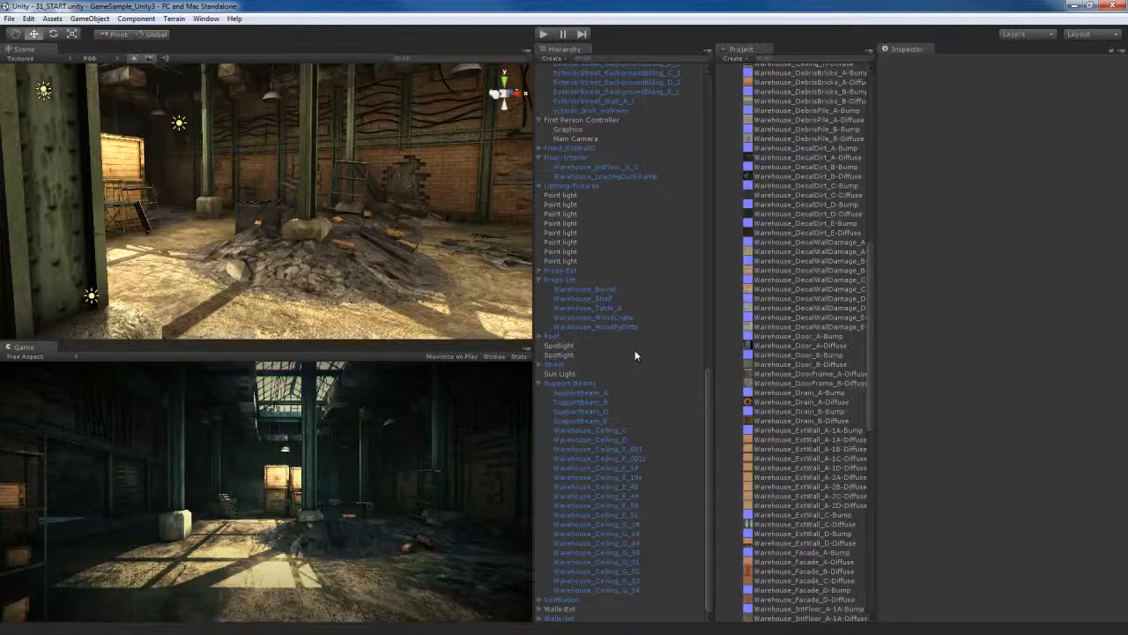
# Create a new point light near the broken hole in the brick wall above the debris pile
pyautogui.moveTo(353, 223); pyautogui.dragTo(368, 243, button='right')
pyautogui.press('w')
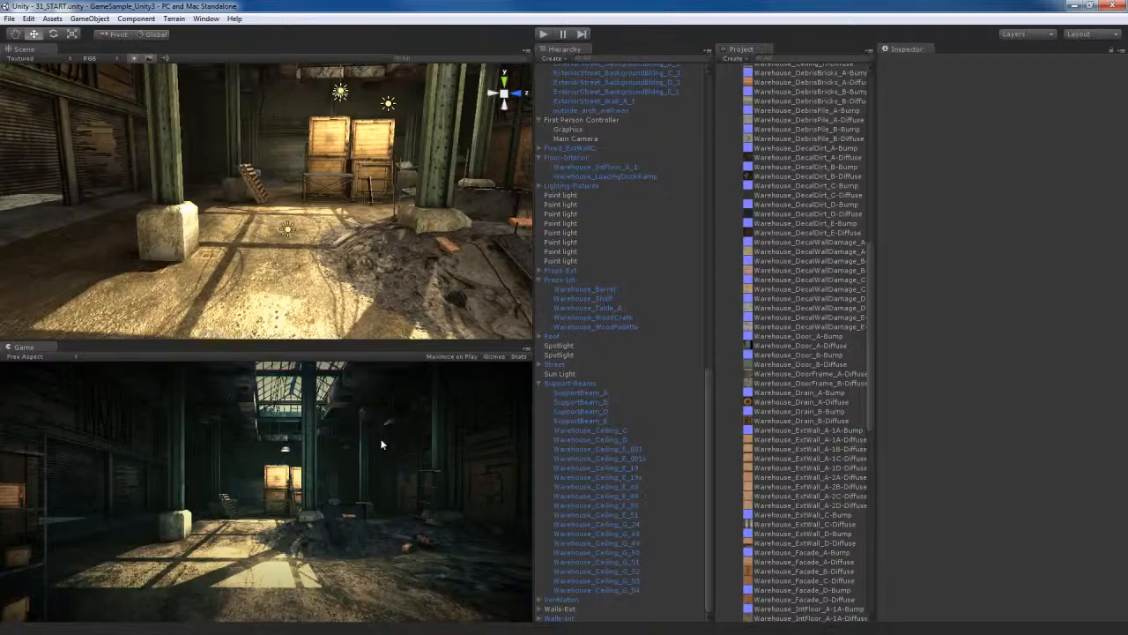
pyautogui.moveTo(395, 242); pyautogui.dragTo(334, 255, button='right')
pyautogui.click(89, 18)
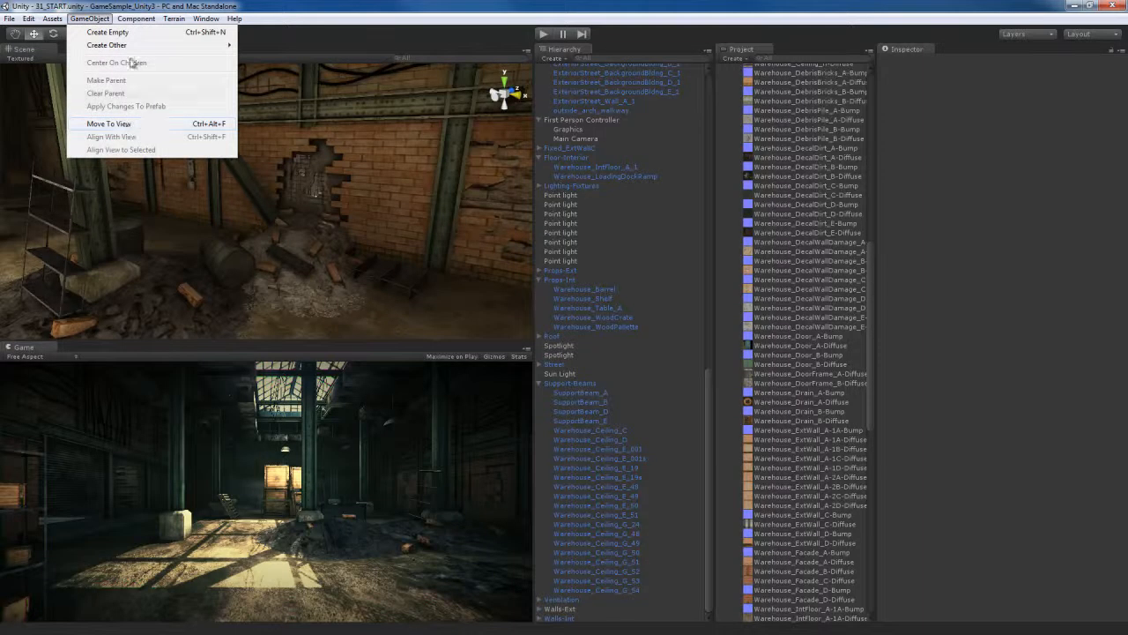
pyautogui.moveTo(134, 46)
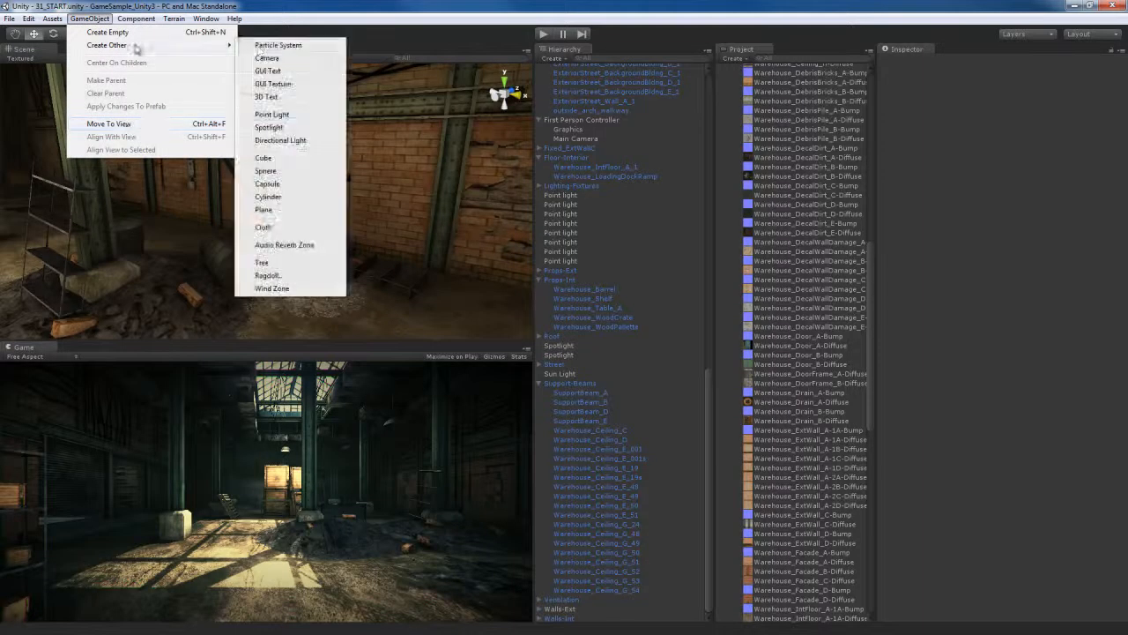
pyautogui.click(285, 116)
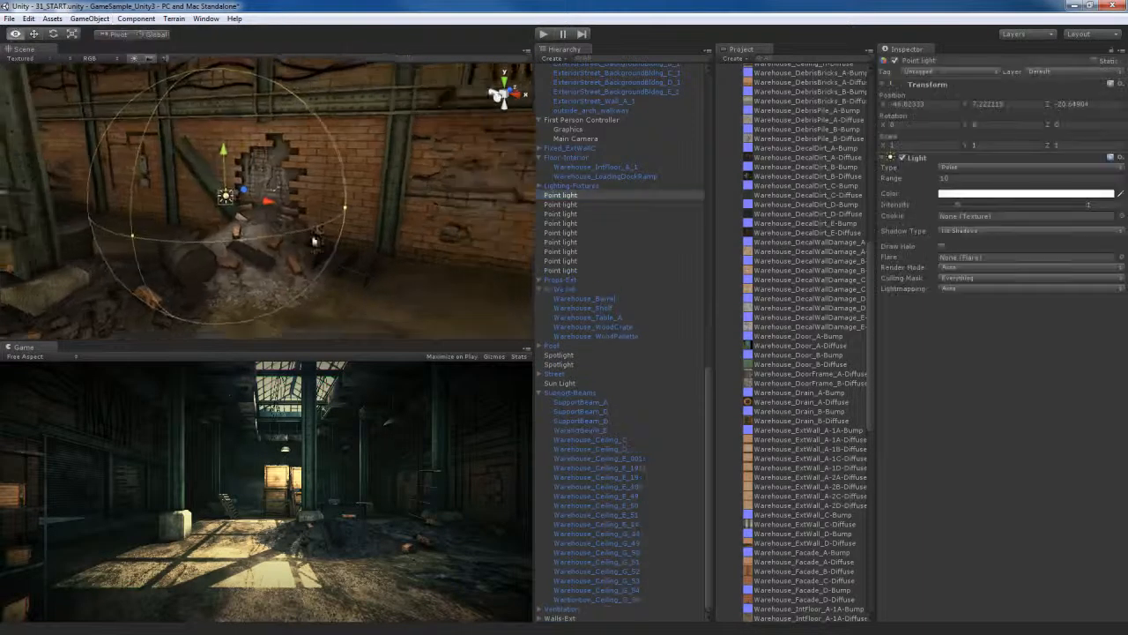
pyautogui.keyDown('alt'); pyautogui.moveTo(312, 235); pyautogui.dragTo(201, 241); pyautogui.keyUp('alt')
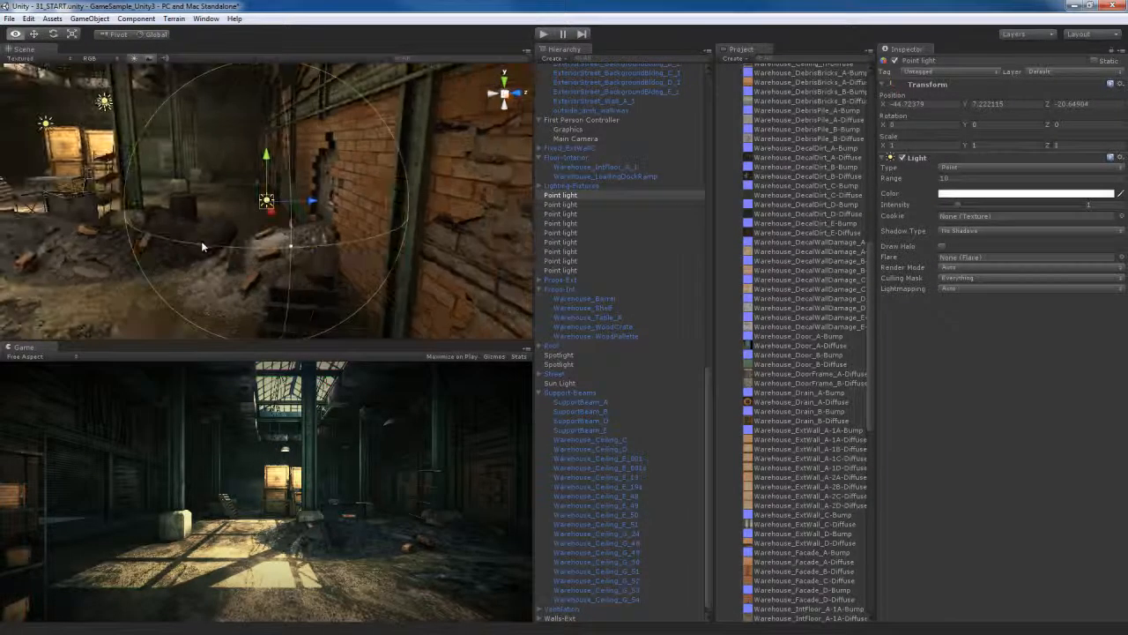
# Switch the editor to the Tall layout and position the point light in front of the wall hole, at about X -44.4, Y 7.8, Z -20.6
pyautogui.click(1089, 35)
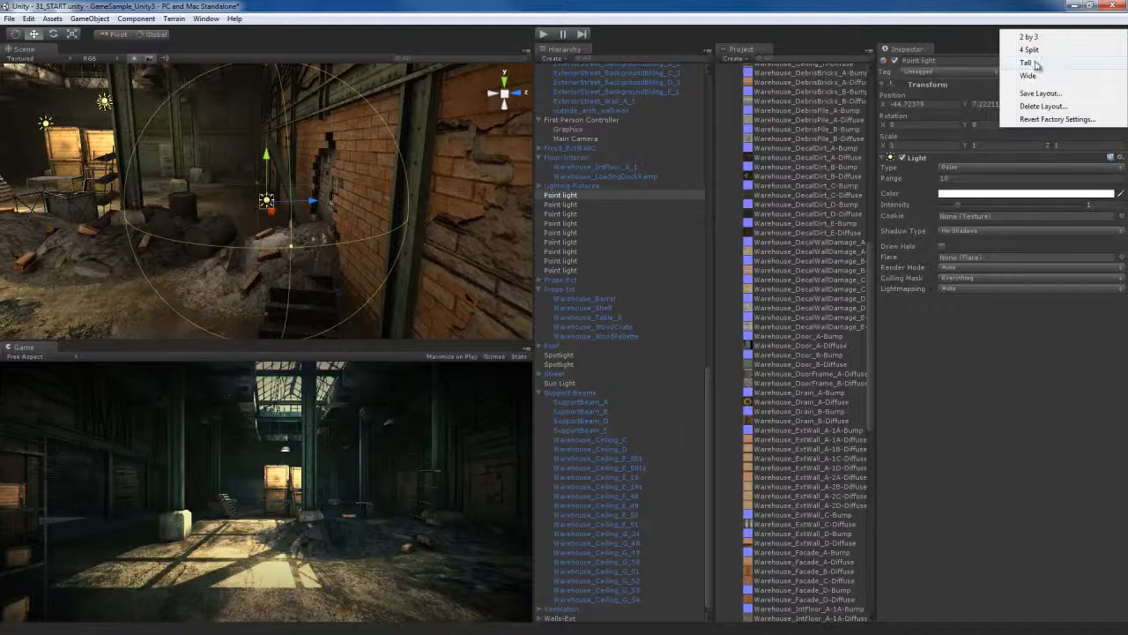
pyautogui.click(1035, 64)
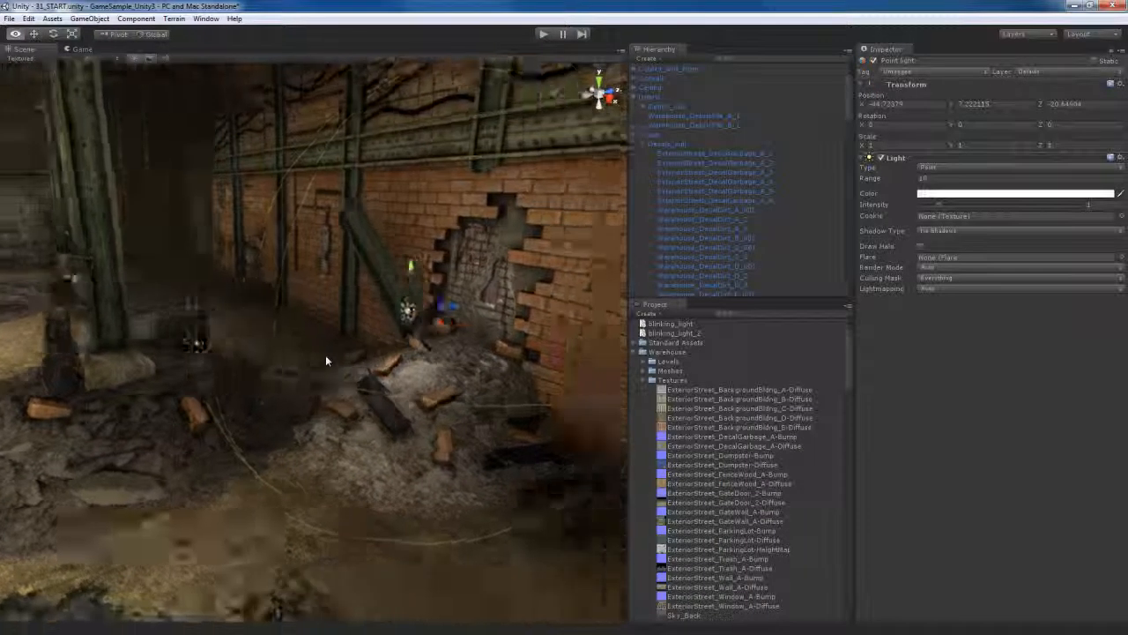
pyautogui.moveTo(496, 320); pyautogui.dragTo(497, 321)
pyautogui.moveTo(460, 273); pyautogui.dragTo(546, 308)
pyautogui.scroll(-3, 545, 308)
pyautogui.moveTo(406, 304); pyautogui.dragTo(413, 310)
pyautogui.press('f')
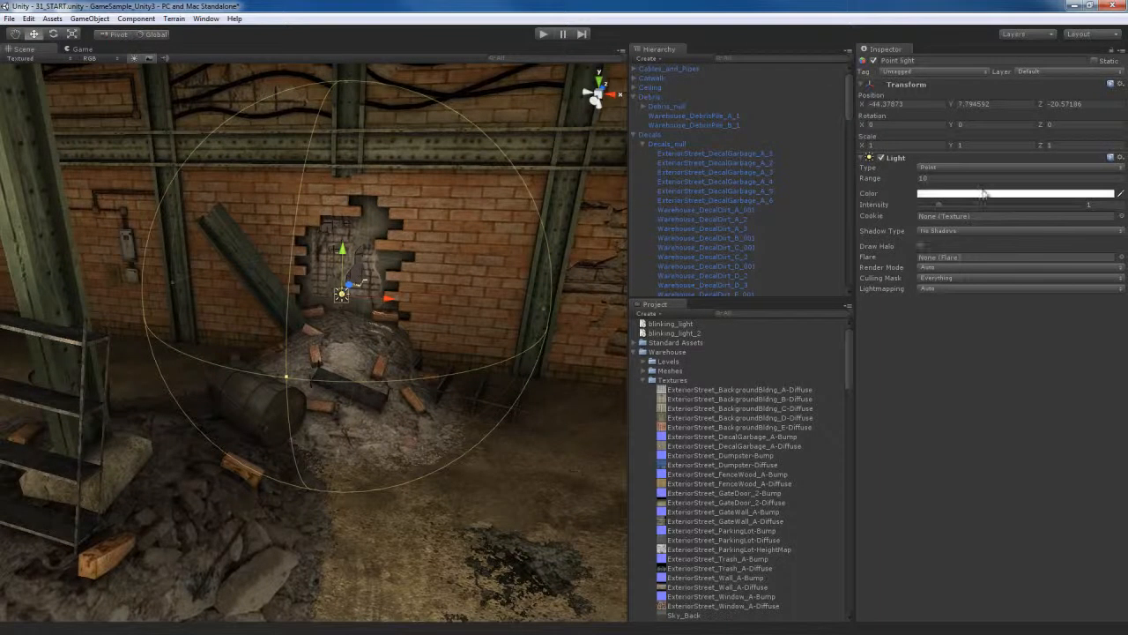
# Change the point light's color from white to a warm yellow-orange
pyautogui.click(985, 193)
pyautogui.click(573, 122)
pyautogui.click(501, 51)
pyautogui.moveTo(501, 51); pyautogui.dragTo(530, 60)
pyautogui.click(773, 193)
pyautogui.keyDown('alt'); pyautogui.moveTo(507, 267); pyautogui.dragTo(323, 300); pyautogui.keyUp('alt')
pyautogui.keyDown('alt'); pyautogui.scroll(3, 323, 301); pyautogui.keyUp('alt')
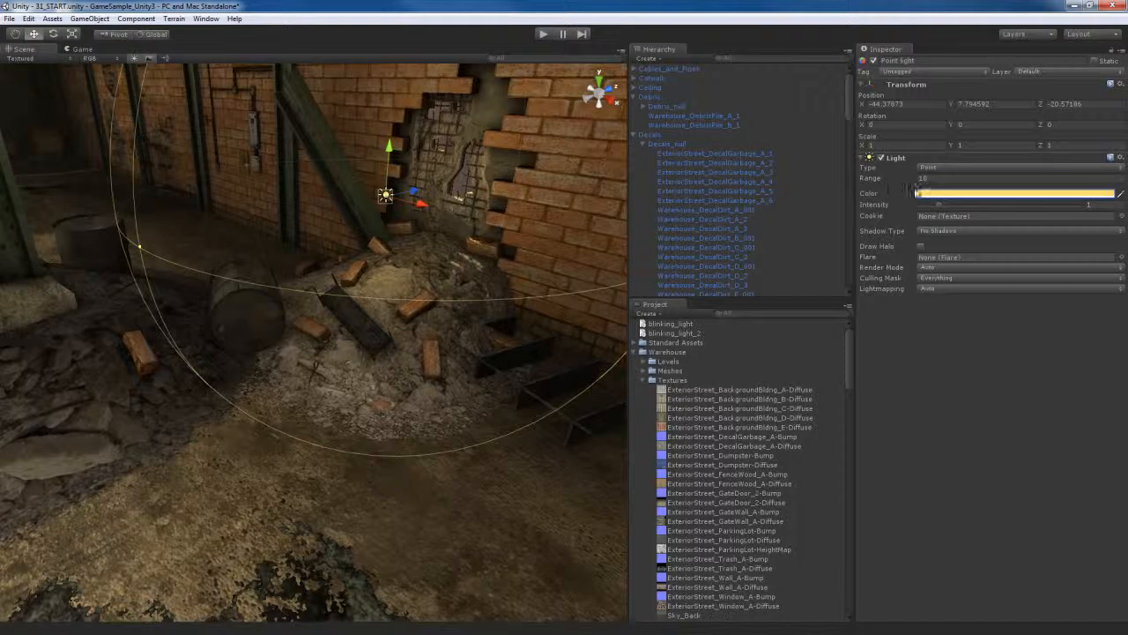
# Raise the point light's intensity to about 1.98 and its range to about 11.26, nudging it to about X -44.2, Z -21.4
pyautogui.moveTo(938, 210)
pyautogui.mouseDown()
pyautogui.moveTo(972, 203)
pyautogui.moveTo(960, 212)
pyautogui.mouseUp()
pyautogui.keyDown('alt'); pyautogui.moveTo(379, 304); pyautogui.dragTo(445, 267); pyautogui.keyUp('alt')
pyautogui.moveTo(404, 220); pyautogui.dragTo(405, 219)
pyautogui.keyDown('alt'); pyautogui.moveTo(379, 337); pyautogui.dragTo(533, 328); pyautogui.keyUp('alt')
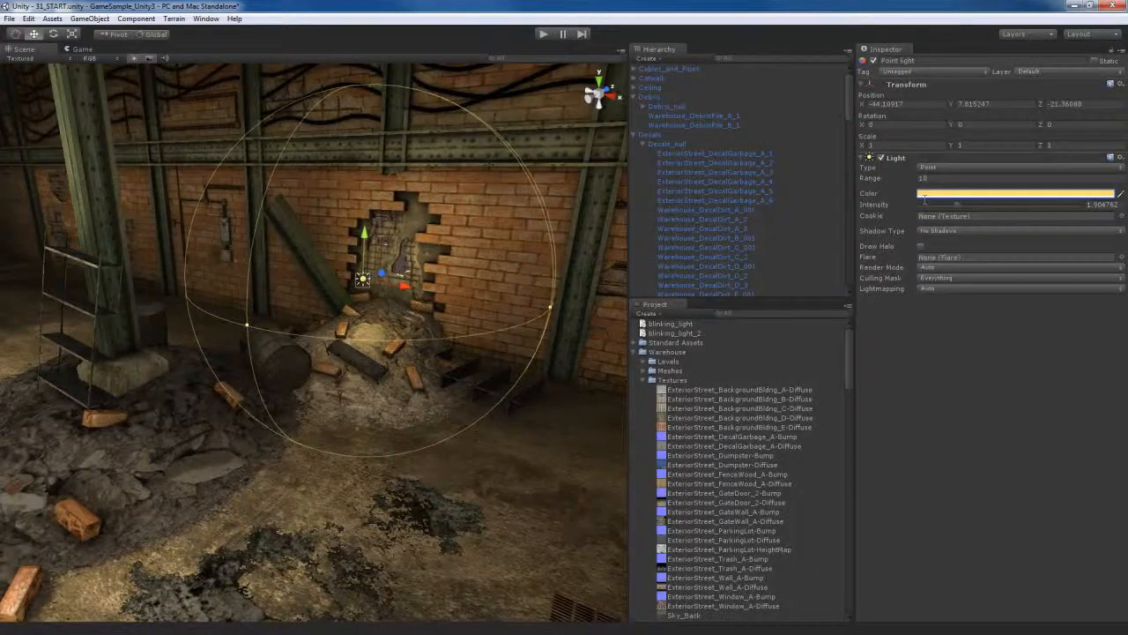
pyautogui.moveTo(884, 178); pyautogui.dragTo(908, 183)
# Duplicate the warm point light and shift the copy slightly along X to about -43.77
pyautogui.keyDown('alt'); pyautogui.moveTo(498, 337); pyautogui.dragTo(423, 297); pyautogui.keyUp('alt')
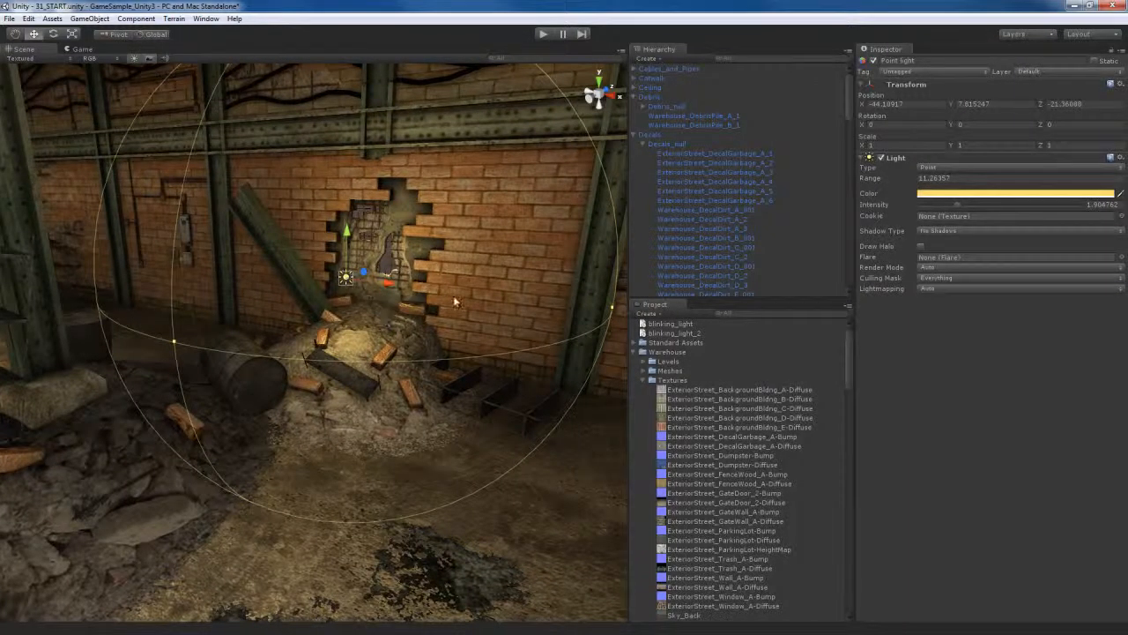
pyautogui.hotkey('ctrl', 'd')
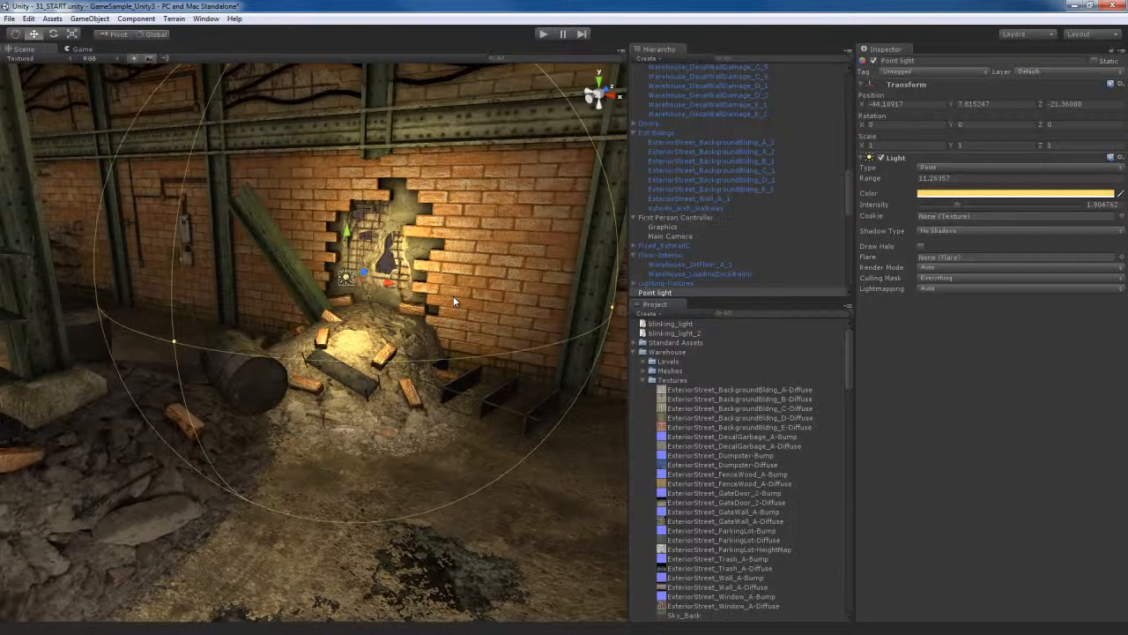
pyautogui.moveTo(389, 286); pyautogui.dragTo(394, 289)
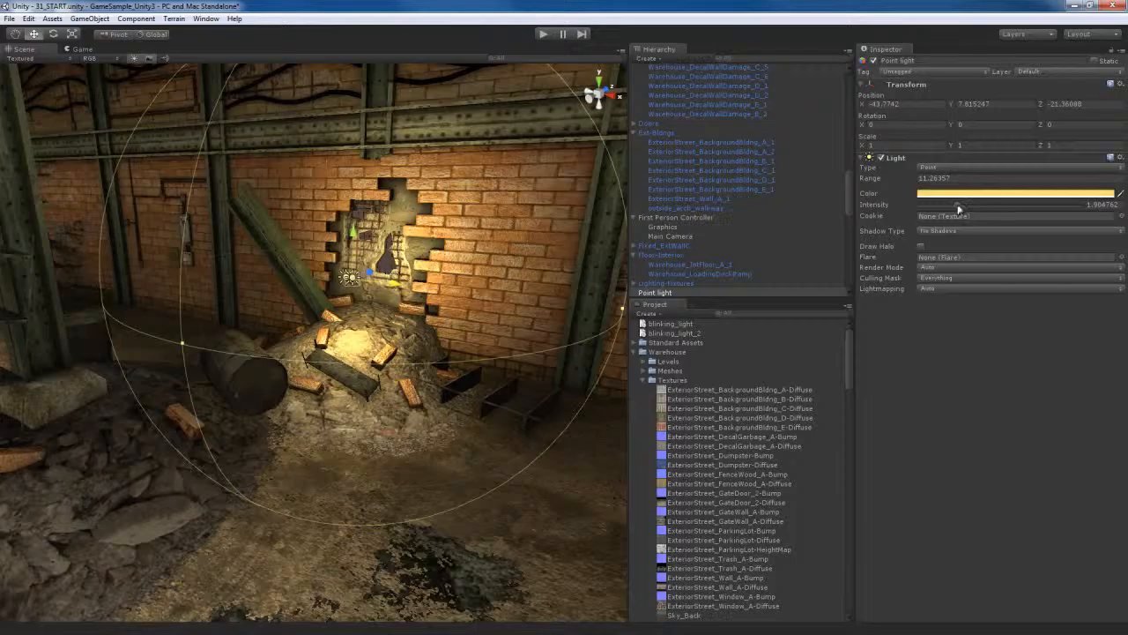
# Enable Draw Halo on the duplicated light and lower its intensity to about 0.38
pyautogui.click(921, 246)
pyautogui.moveTo(962, 205)
pyautogui.mouseDown()
pyautogui.moveTo(917, 200)
pyautogui.moveTo(928, 206)
pyautogui.mouseUp()
pyautogui.moveTo(418, 331); pyautogui.dragTo(380, 304, button='right')
pyautogui.keyDown('alt'); pyautogui.moveTo(381, 304); pyautogui.dragTo(422, 304); pyautogui.keyUp('alt')
pyautogui.moveTo(926, 206); pyautogui.dragTo(926, 204)
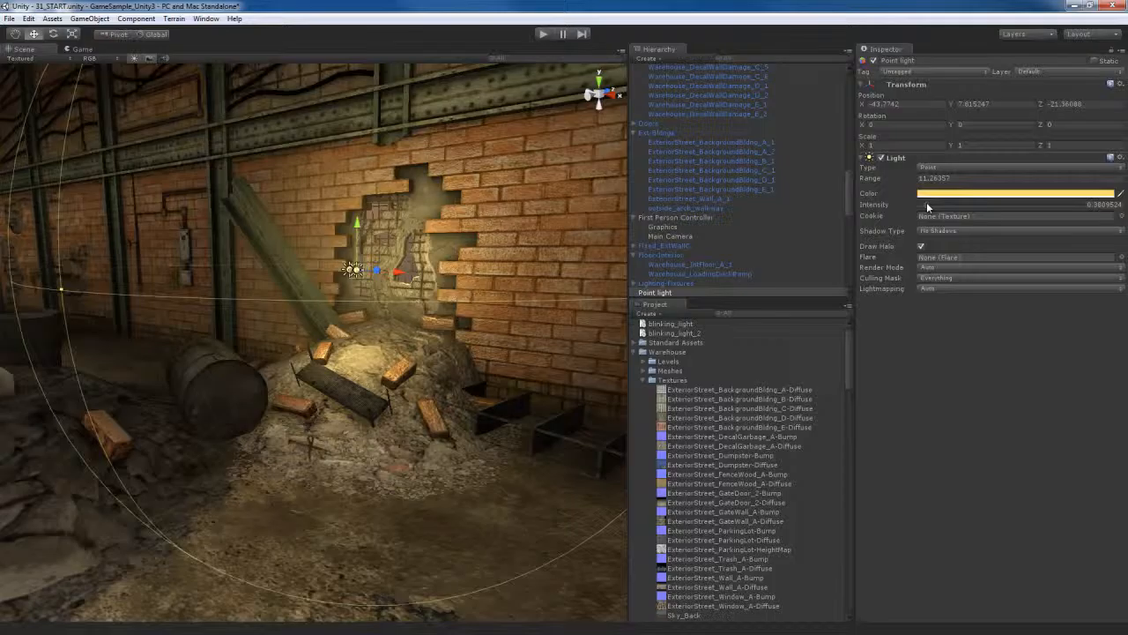
pyautogui.keyDown('alt'); pyautogui.moveTo(280, 280); pyautogui.dragTo(308, 298); pyautogui.keyUp('alt')
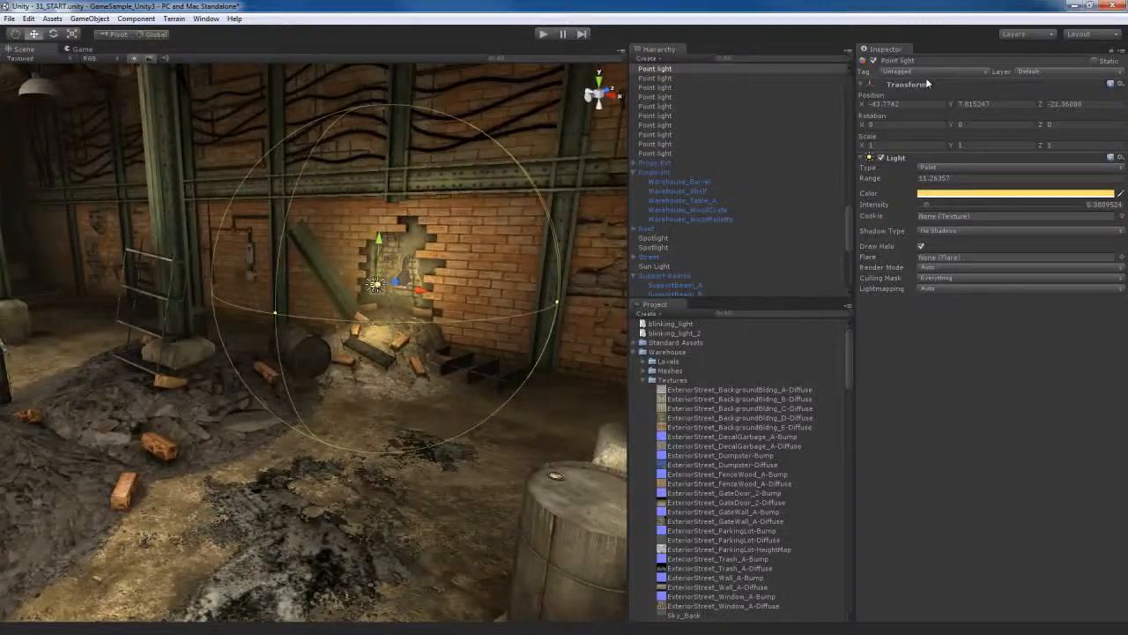
# Restore the 2 by 3 layout and place the First Person Controller facing the lit wall hole, at about X -35.6, Z -48, with Y rotation 330
pyautogui.click(1091, 35)
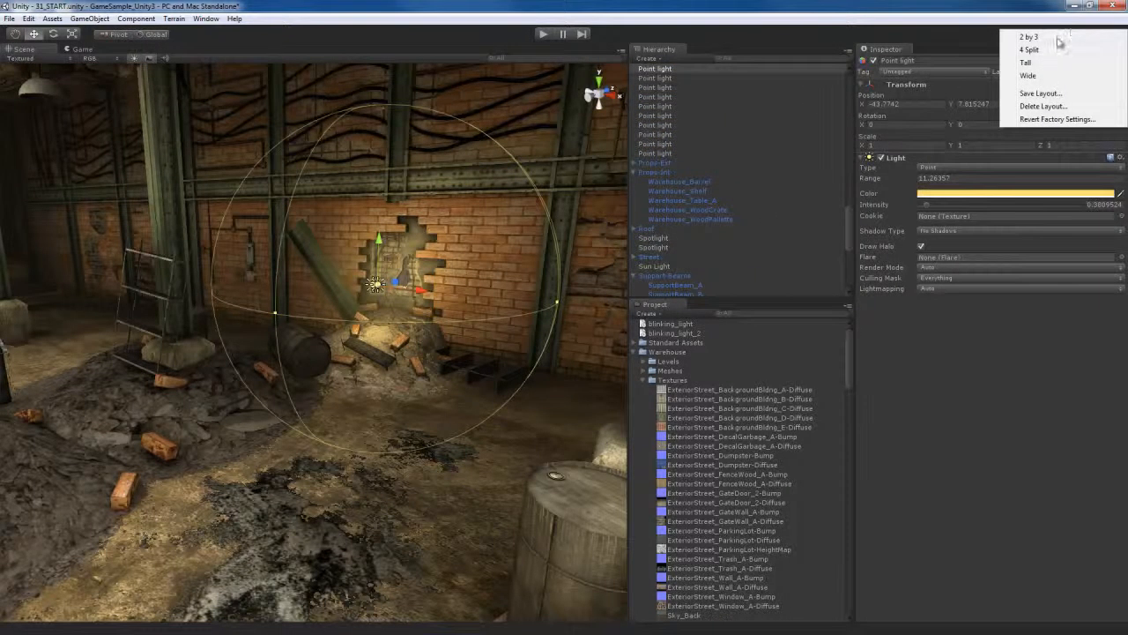
pyautogui.click(1060, 39)
pyautogui.scroll(-10, 605, 321)
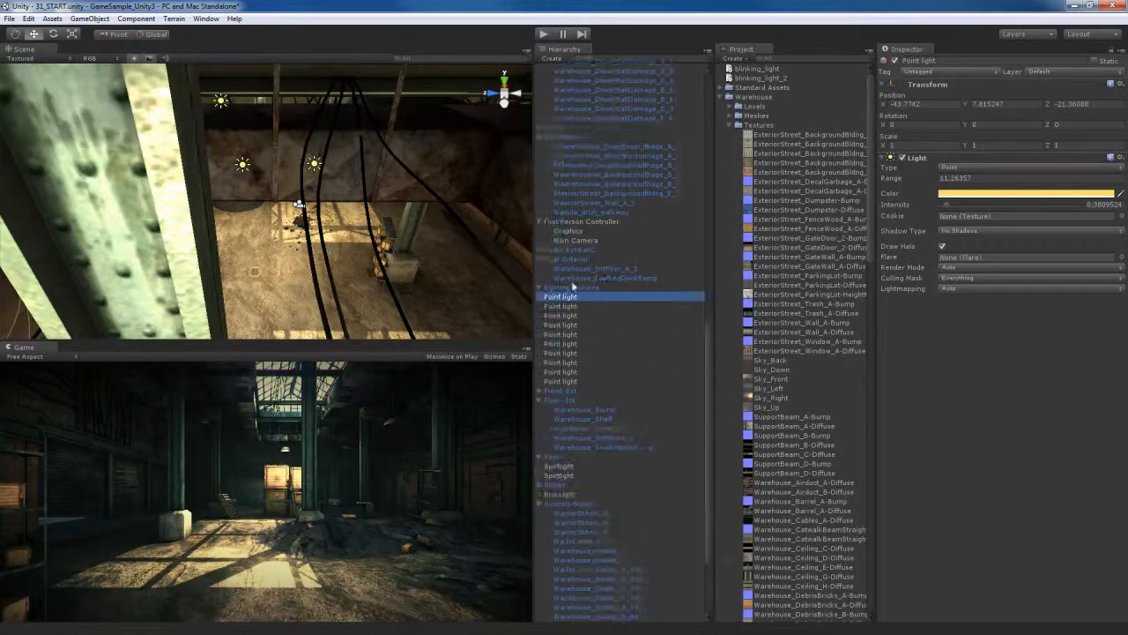
pyautogui.click(581, 223)
pyautogui.keyDown('alt'); pyautogui.moveTo(353, 205); pyautogui.dragTo(310, 288); pyautogui.keyUp('alt')
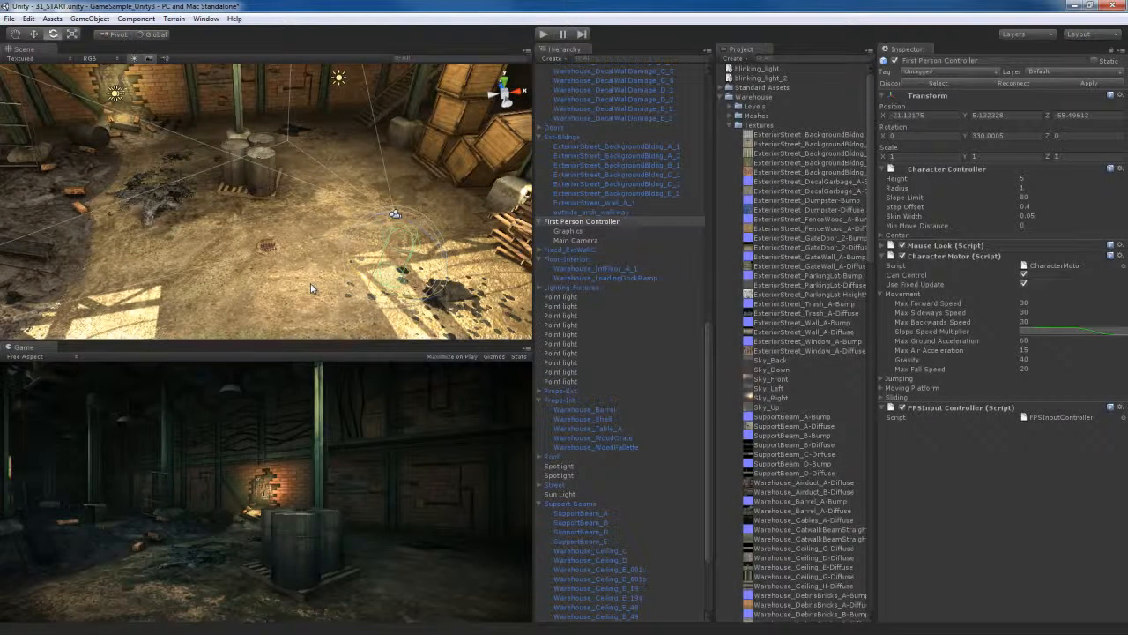
pyautogui.press('w')
pyautogui.moveTo(388, 247); pyautogui.dragTo(341, 156)
pyautogui.moveTo(388, 189); pyautogui.dragTo(226, 216)
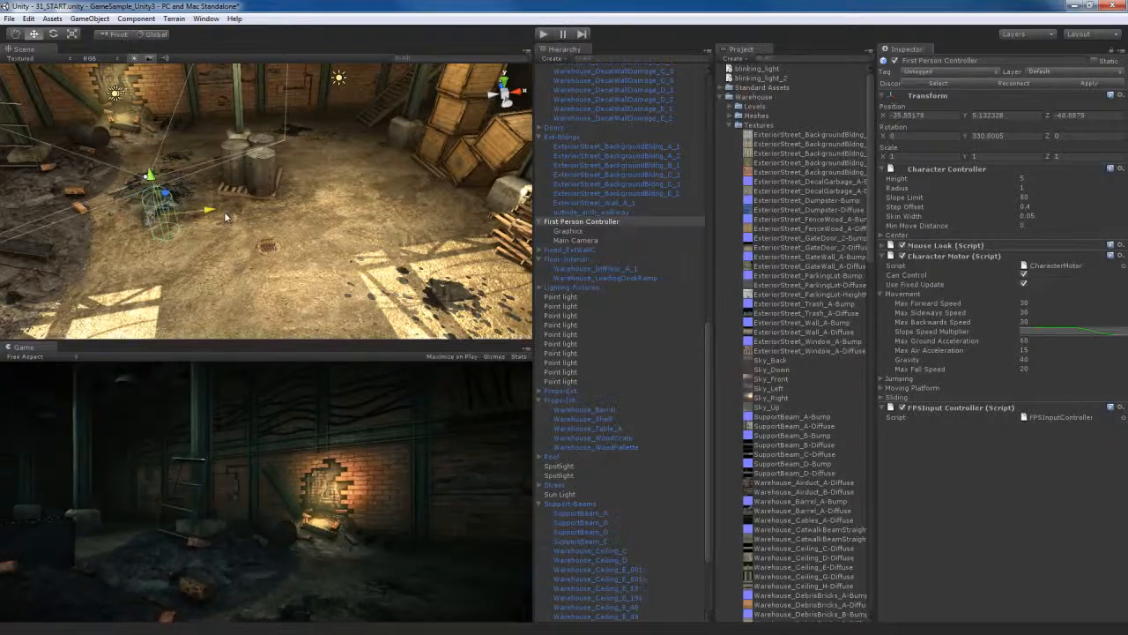
# Reduce the intensity of the original point light without a halo to about 1.2
pyautogui.press('w')
pyautogui.moveTo(339, 235); pyautogui.dragTo(203, 144, button='right')
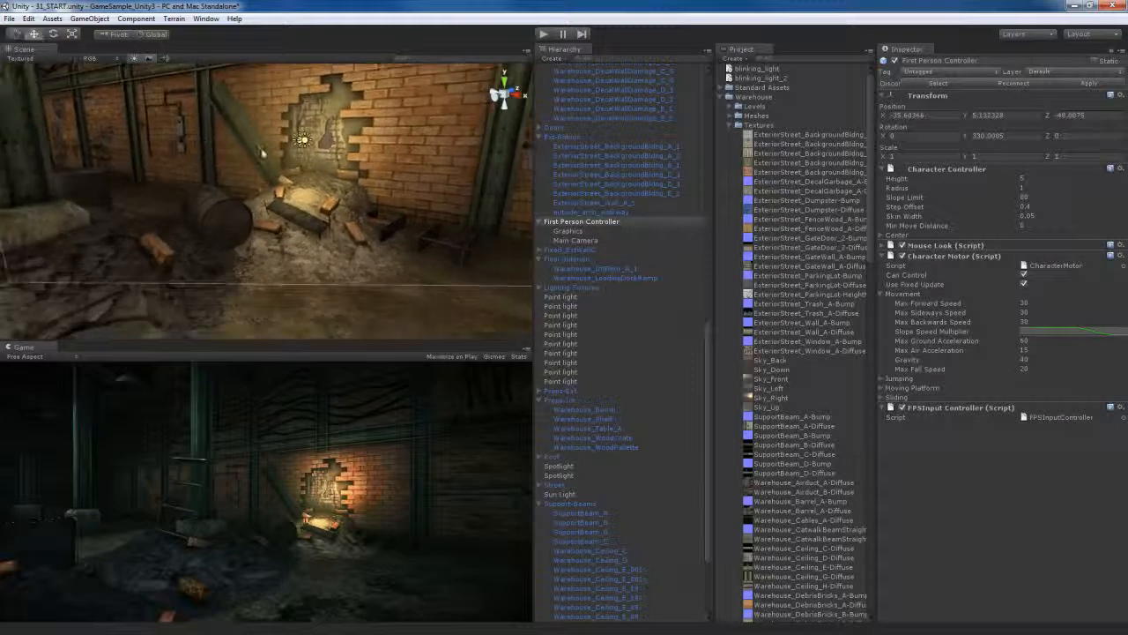
pyautogui.click(333, 154)
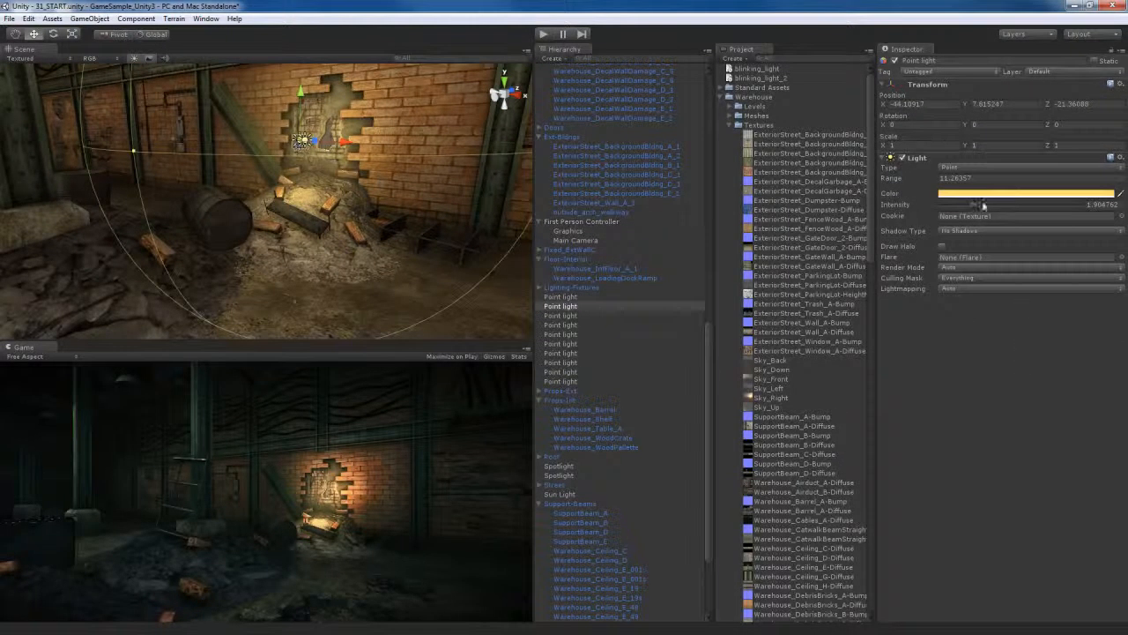
pyautogui.moveTo(962, 212); pyautogui.dragTo(959, 214)
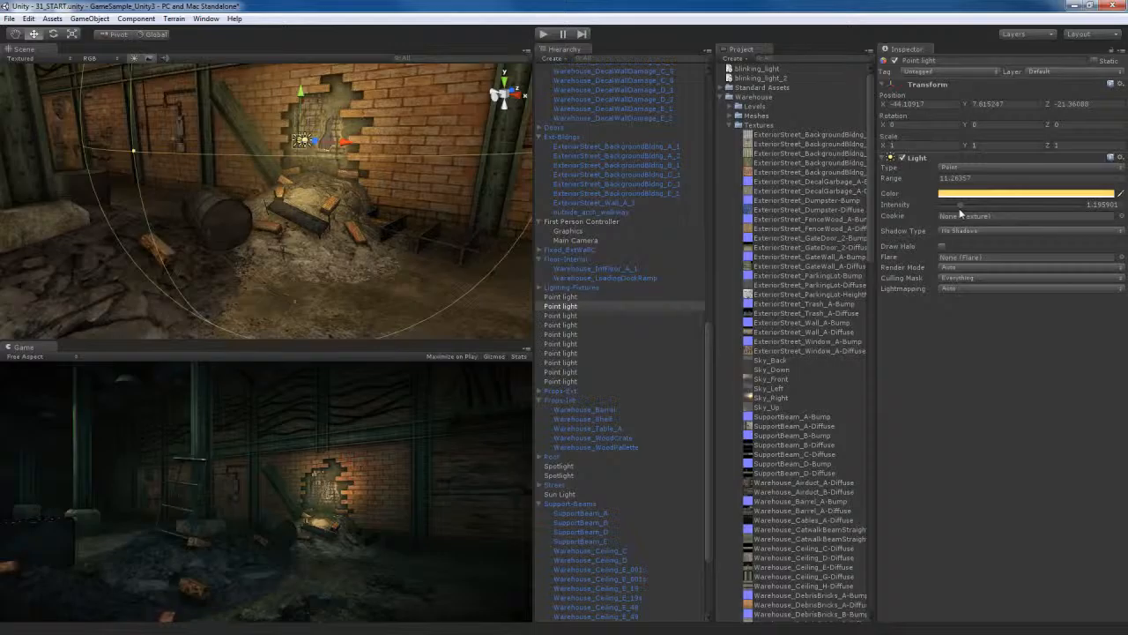
pyautogui.moveTo(891, 179); pyautogui.dragTo(949, 209)
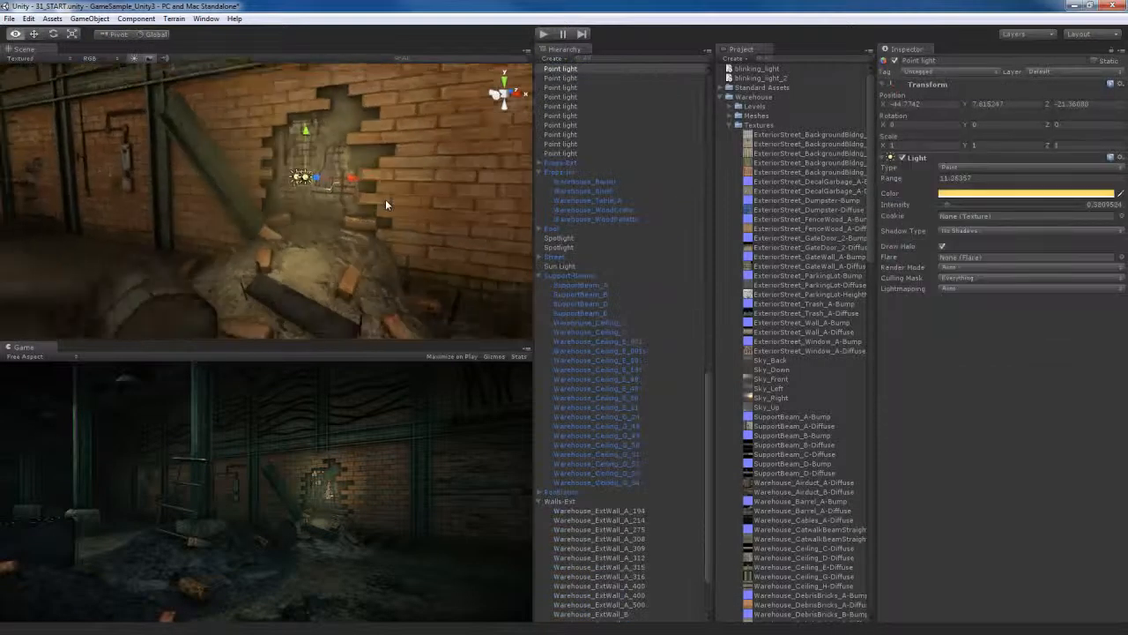
# Set the halo light's intensity to about 0.41 and its range to about 12.96
pyautogui.press('s')
pyautogui.moveTo(385, 200); pyautogui.dragTo(381, 216, button='right')
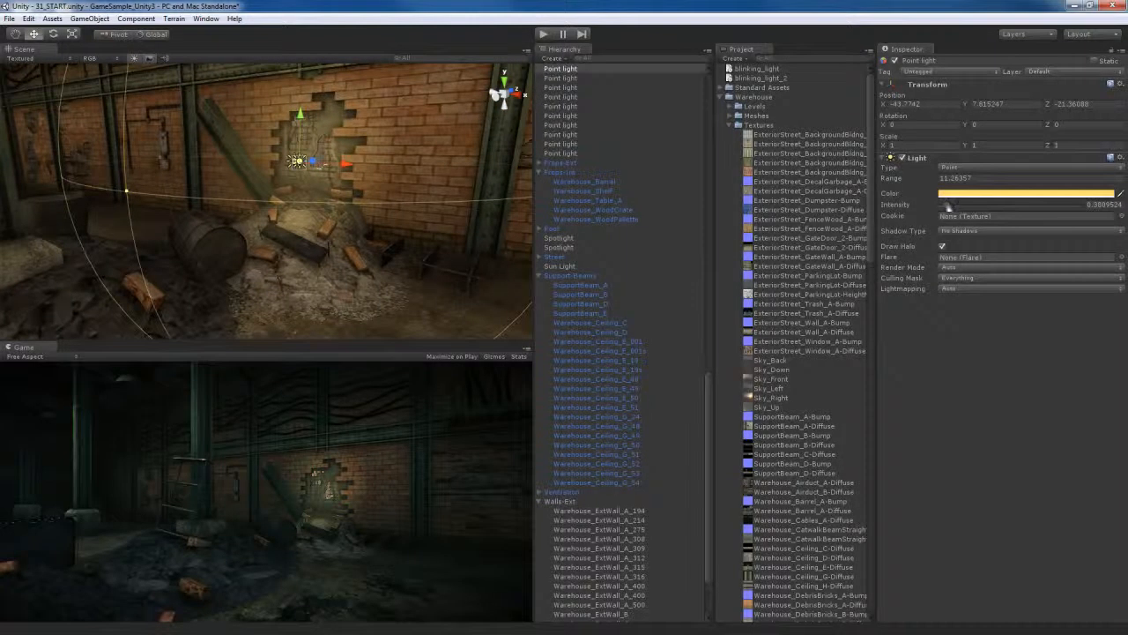
pyautogui.moveTo(948, 208); pyautogui.dragTo(949, 208)
pyautogui.moveTo(893, 179); pyautogui.dragTo(909, 188)
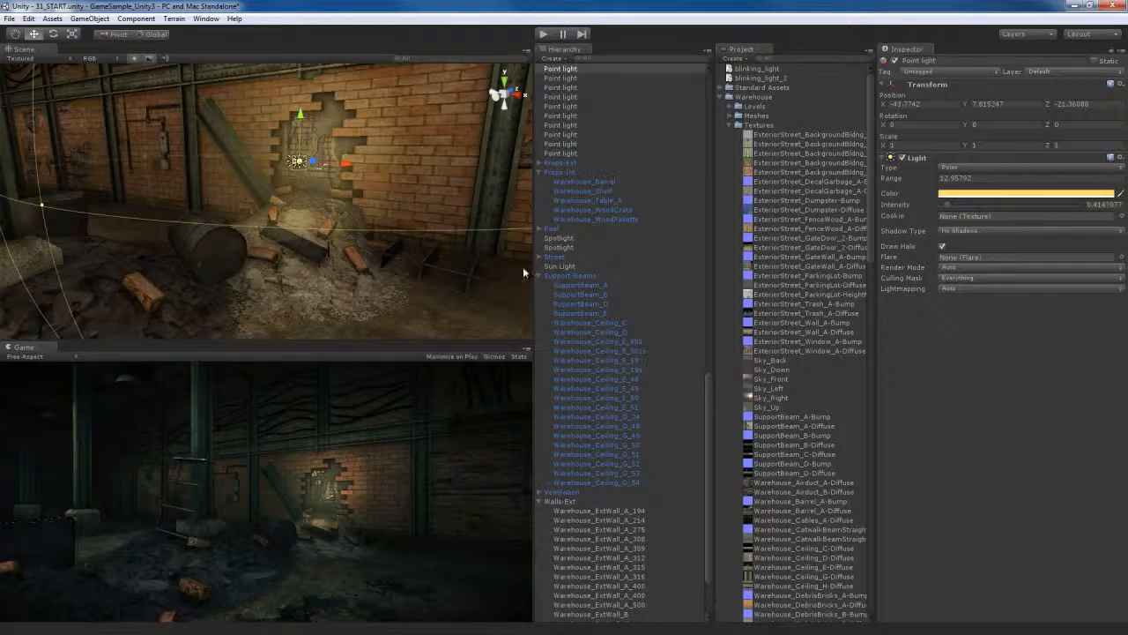
# Play the scene with Maximize on Play enabled, walk towards the lit wall hole to check the halo, and stop playback
pyautogui.click(452, 357)
pyautogui.click(542, 33)
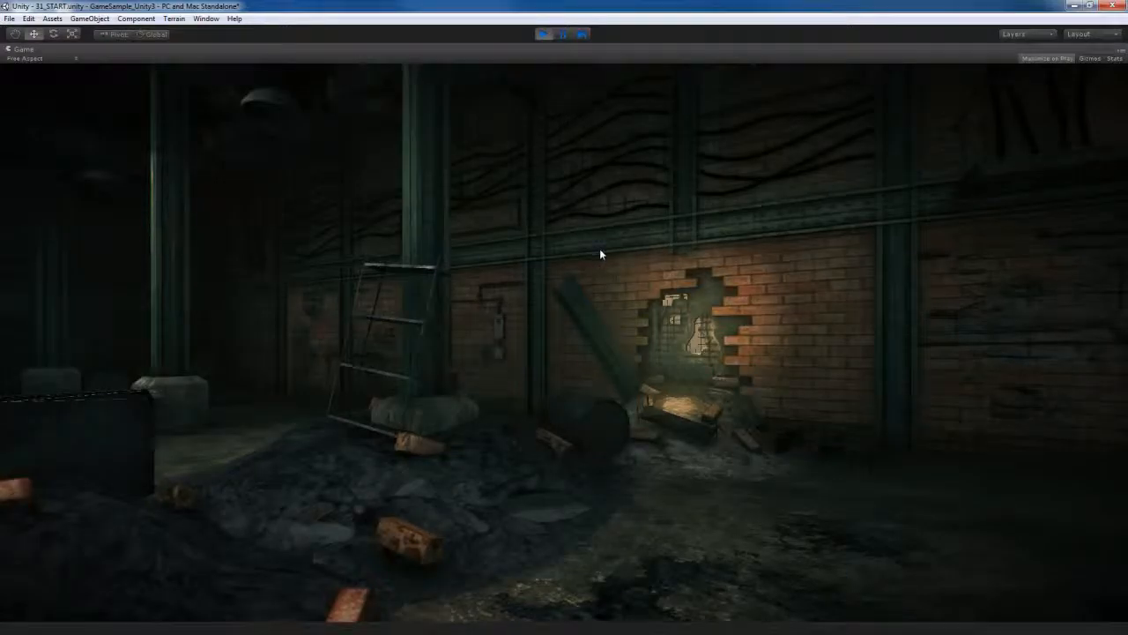
pyautogui.press('w')
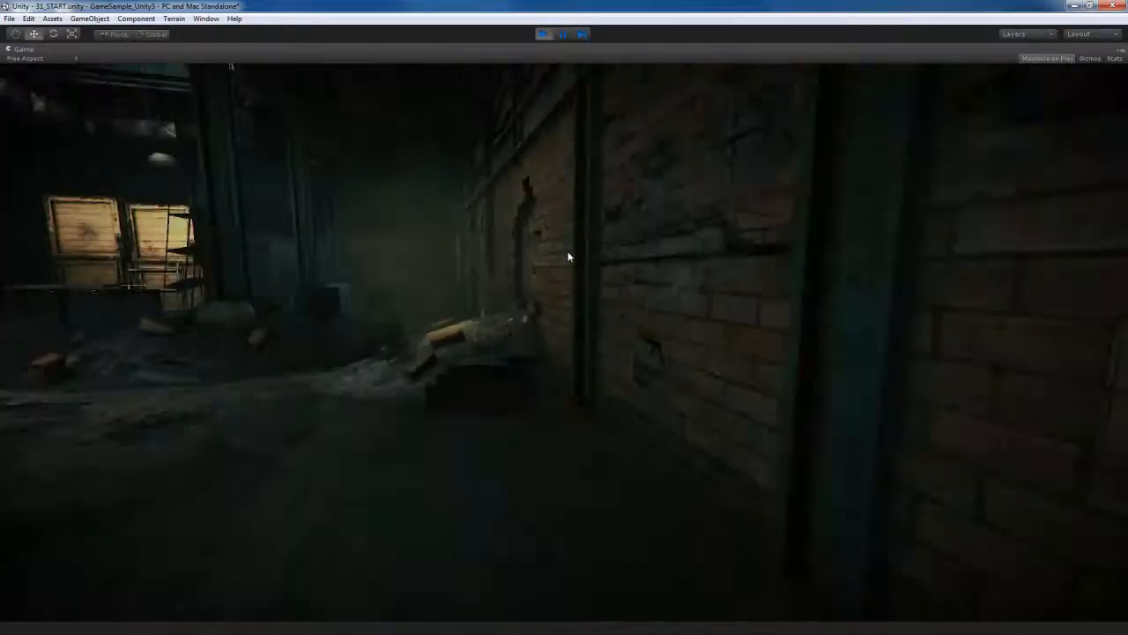
pyautogui.press('w')
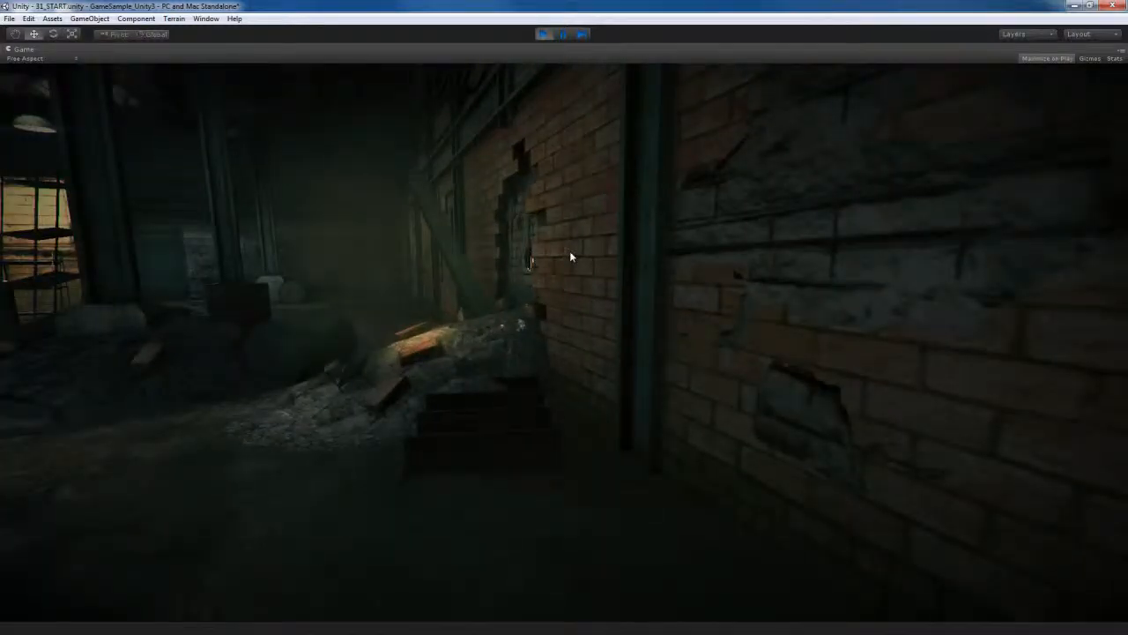
pyautogui.hotkey('ctrl', 'p')
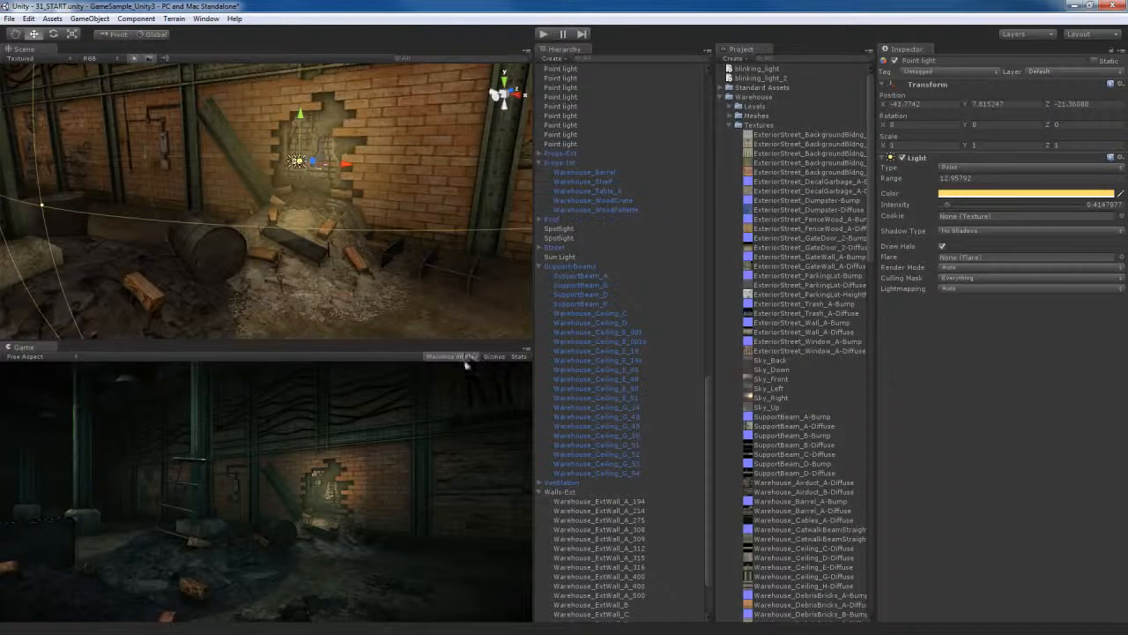
# Play the scene in the Game view and walk around the broken wall, viewing its light and halo from near and far
pyautogui.click(544, 33)
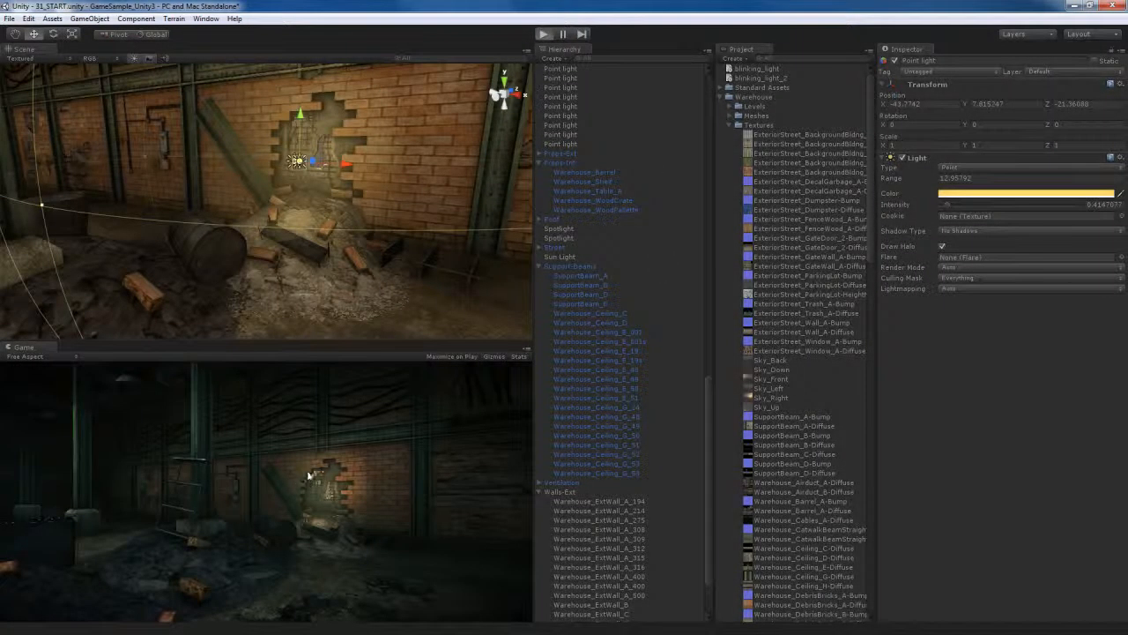
pyautogui.press('w')
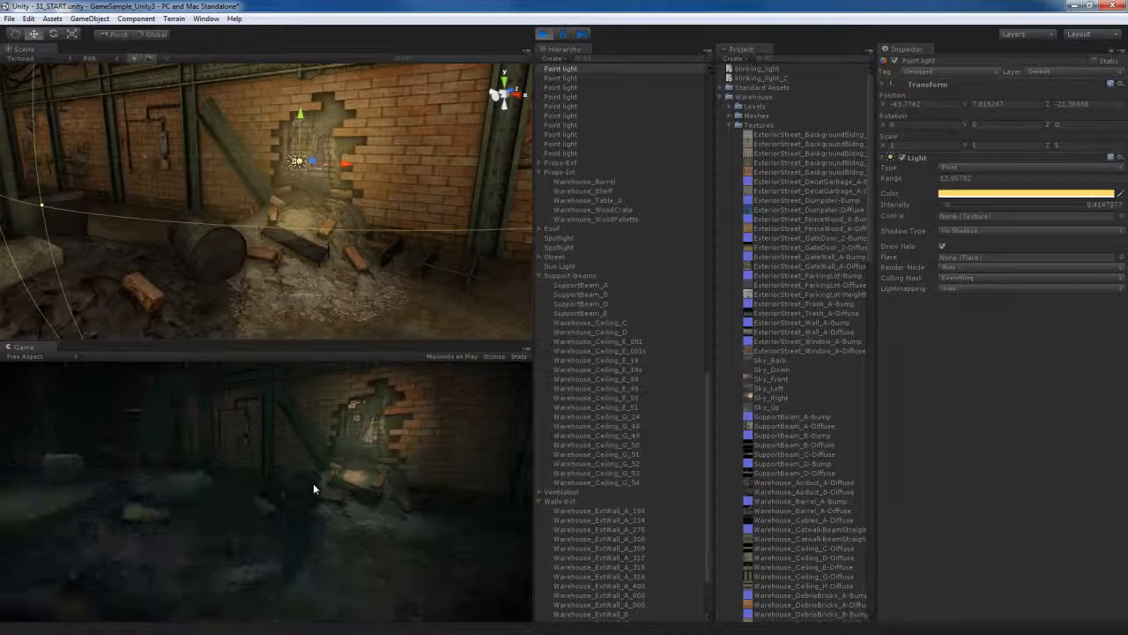
pyautogui.press('s')
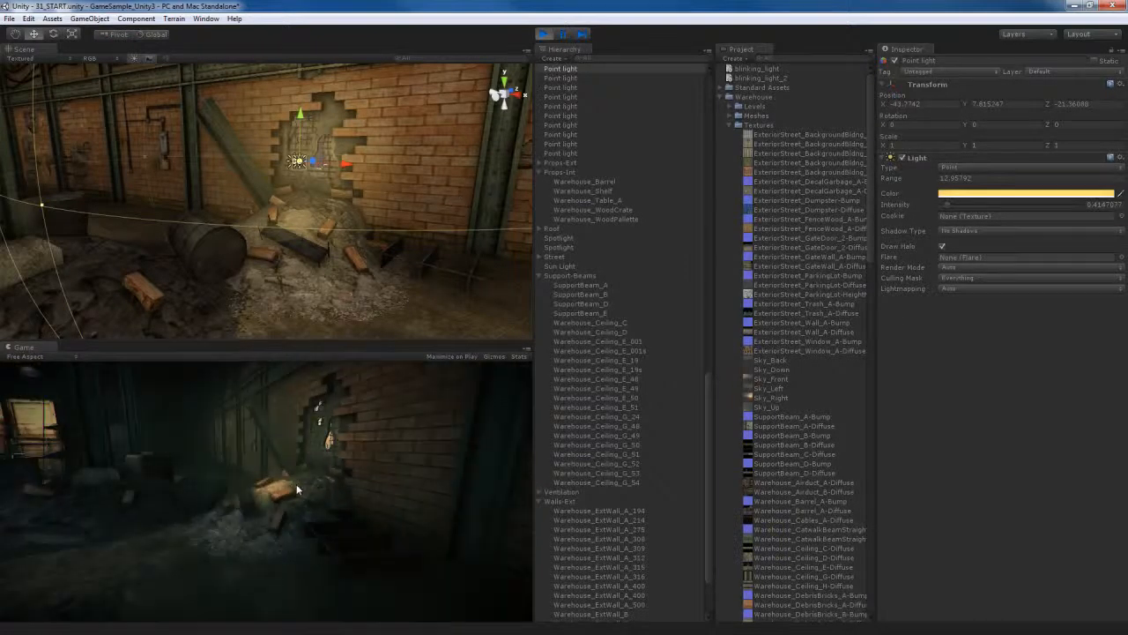
pyautogui.press('w')
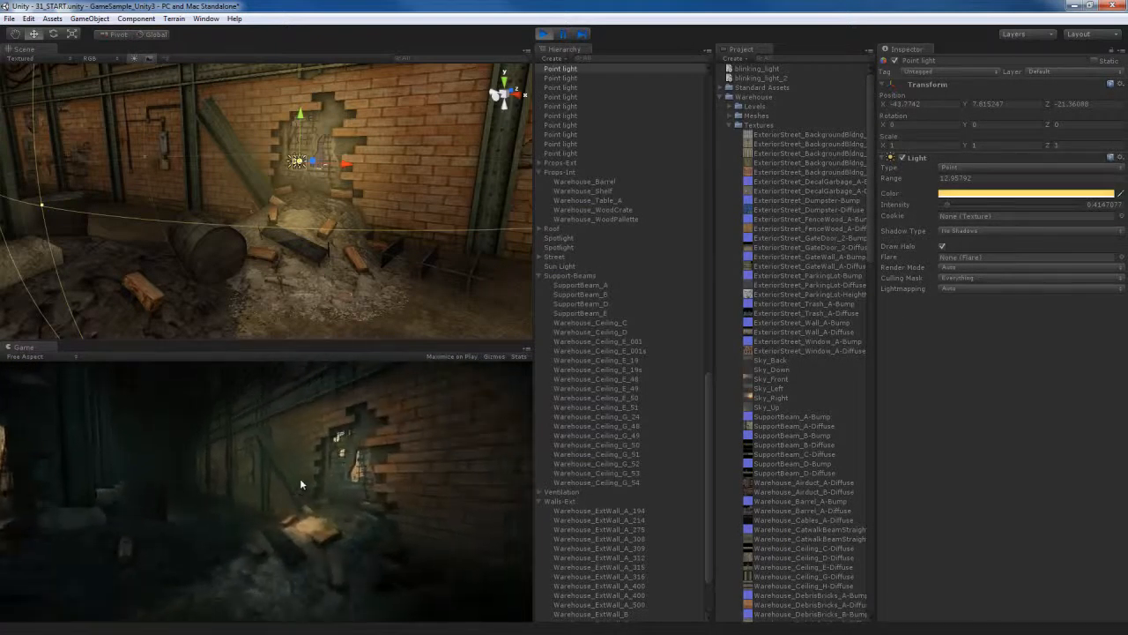
pyautogui.press('w')
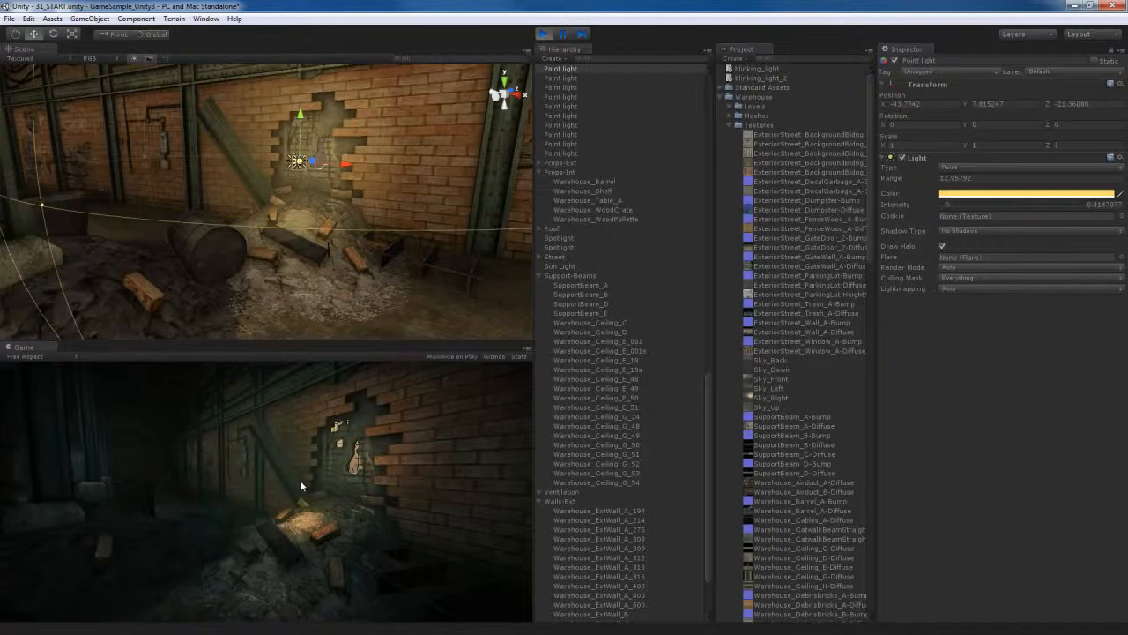
pyautogui.press('a')
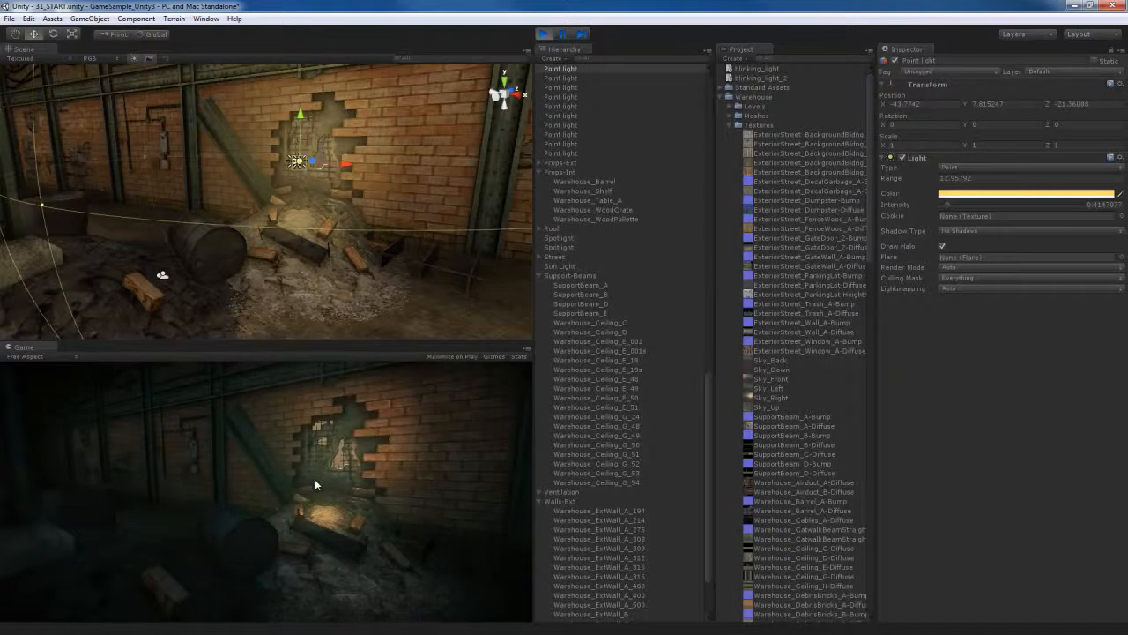
pyautogui.press('d')
pyautogui.press('s')
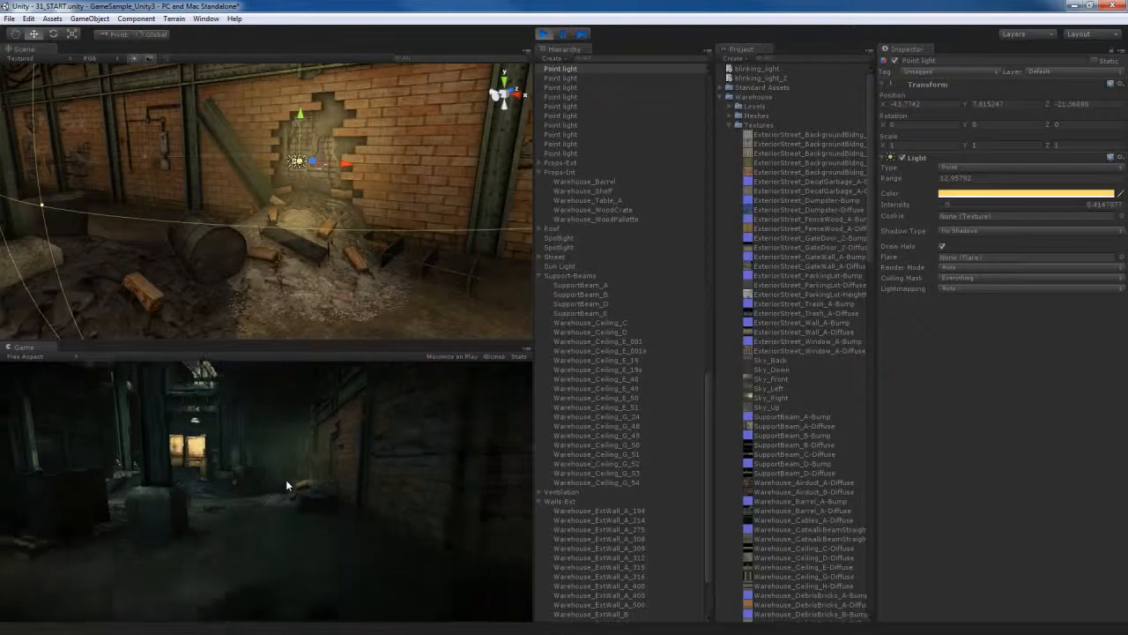
pyautogui.press('w')
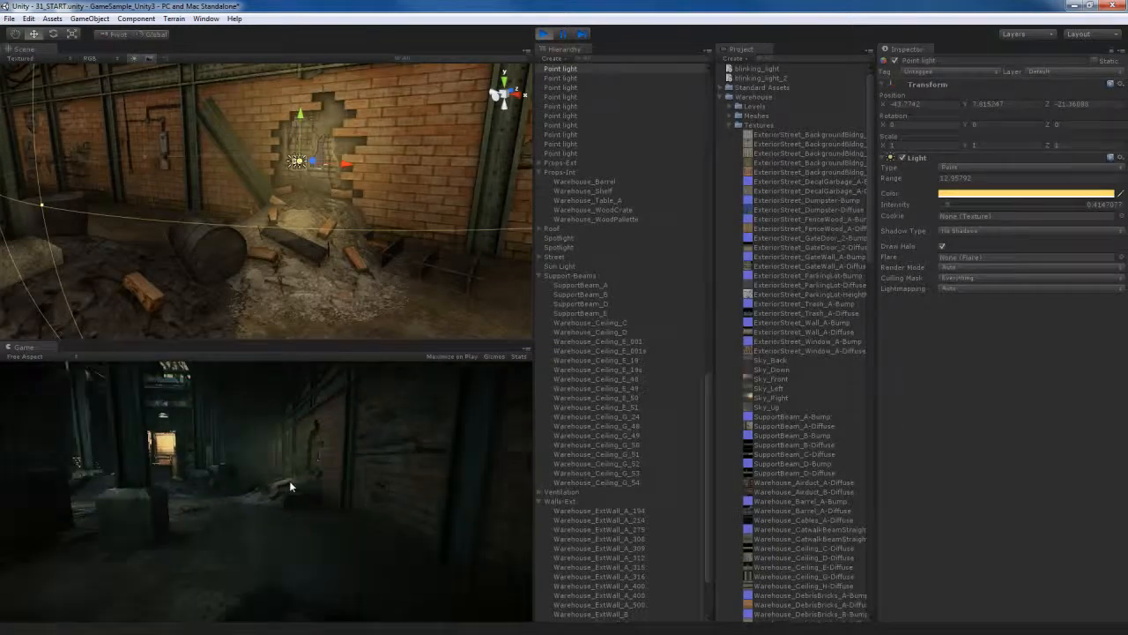
pyautogui.press('w')
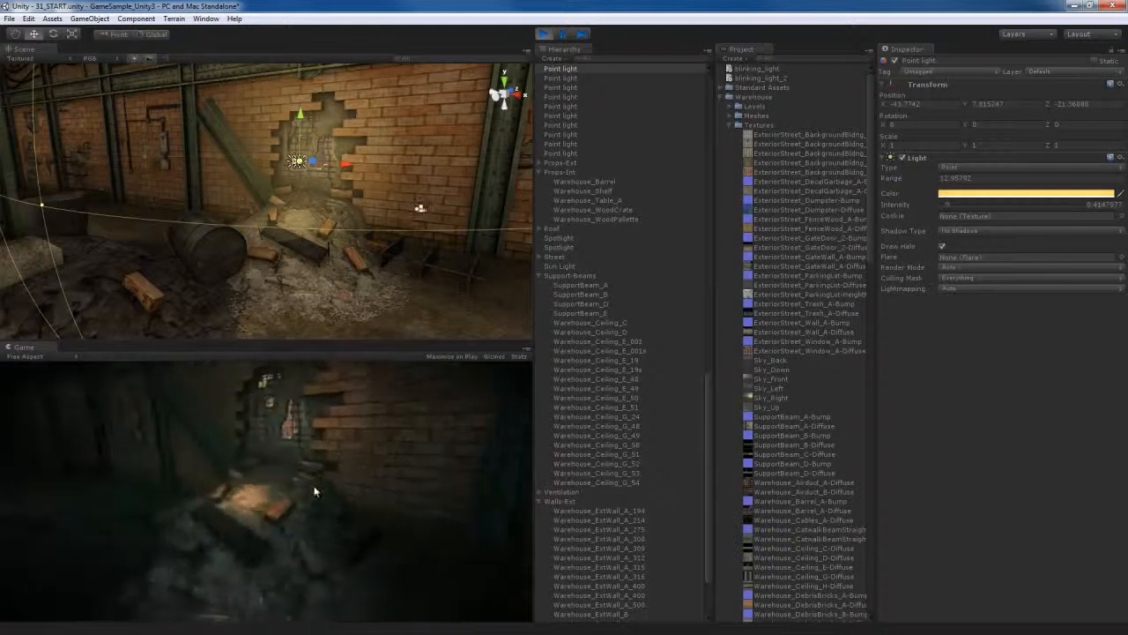
pyautogui.press('s')
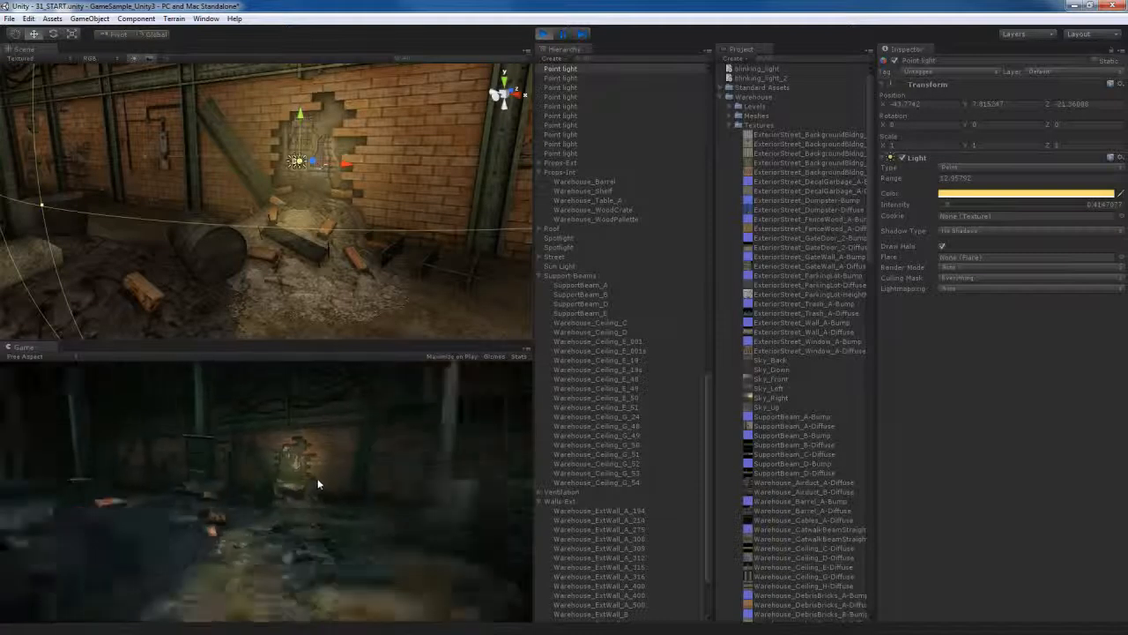
pyautogui.press('s')
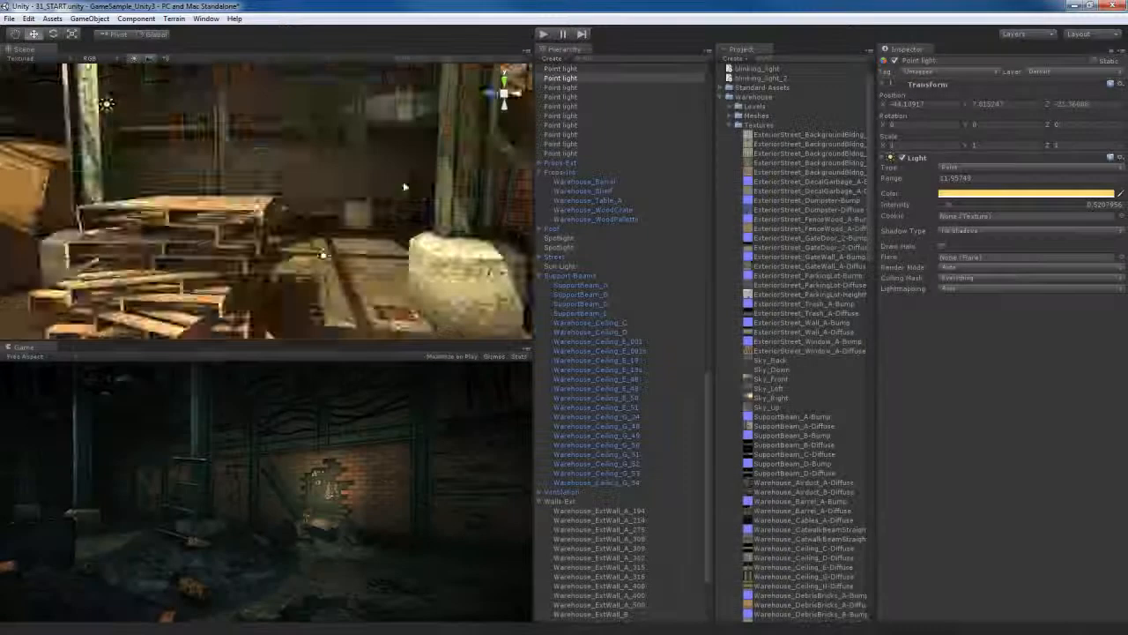
pyautogui.moveTo(403, 186); pyautogui.dragTo(261, 190, button='right')
pyautogui.press('s')
pyautogui.moveTo(421, 229); pyautogui.dragTo(423, 219, button='right')
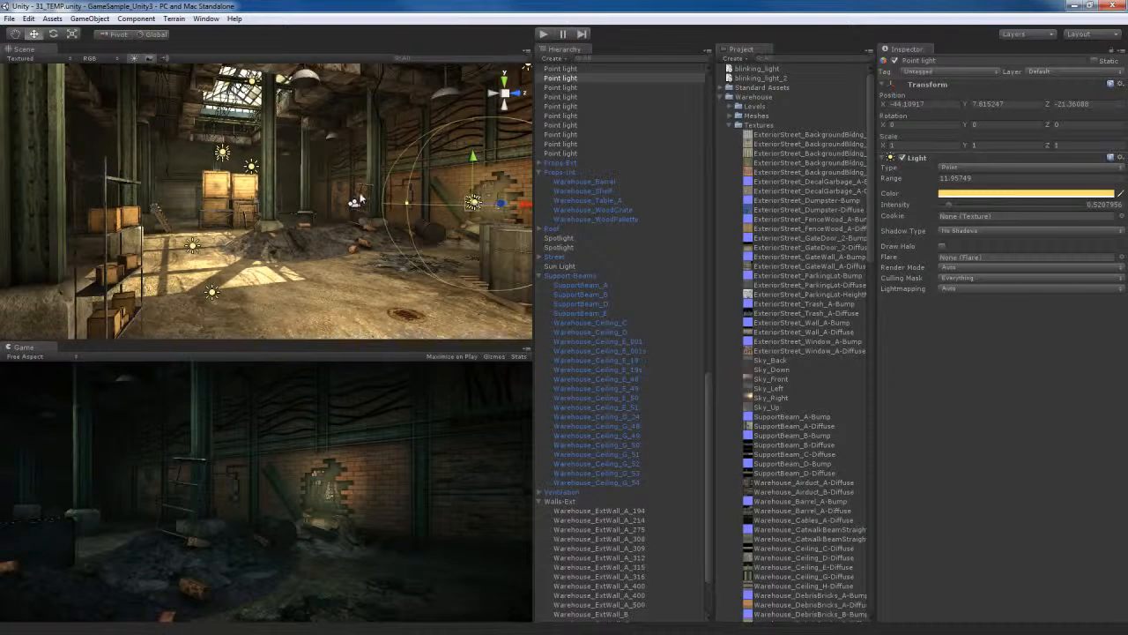
pyautogui.moveTo(363, 260); pyautogui.dragTo(371, 248, button='right')
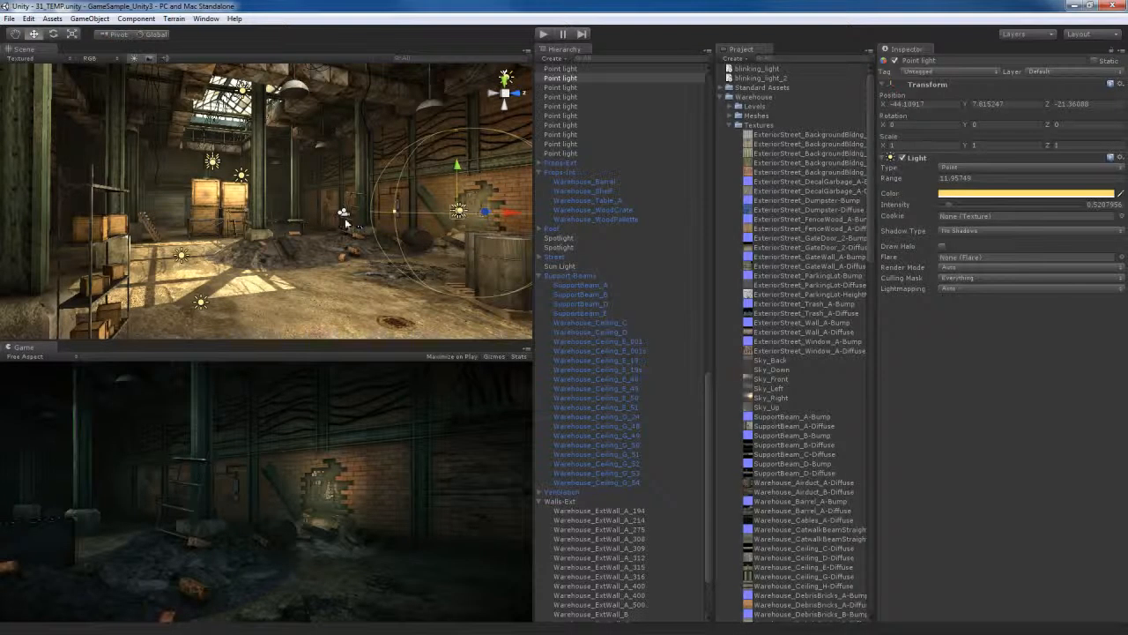
# Open the Build Settings window and move it to a clear spot over the editor
pyautogui.click(28, 18)
pyautogui.moveTo(9, 21)
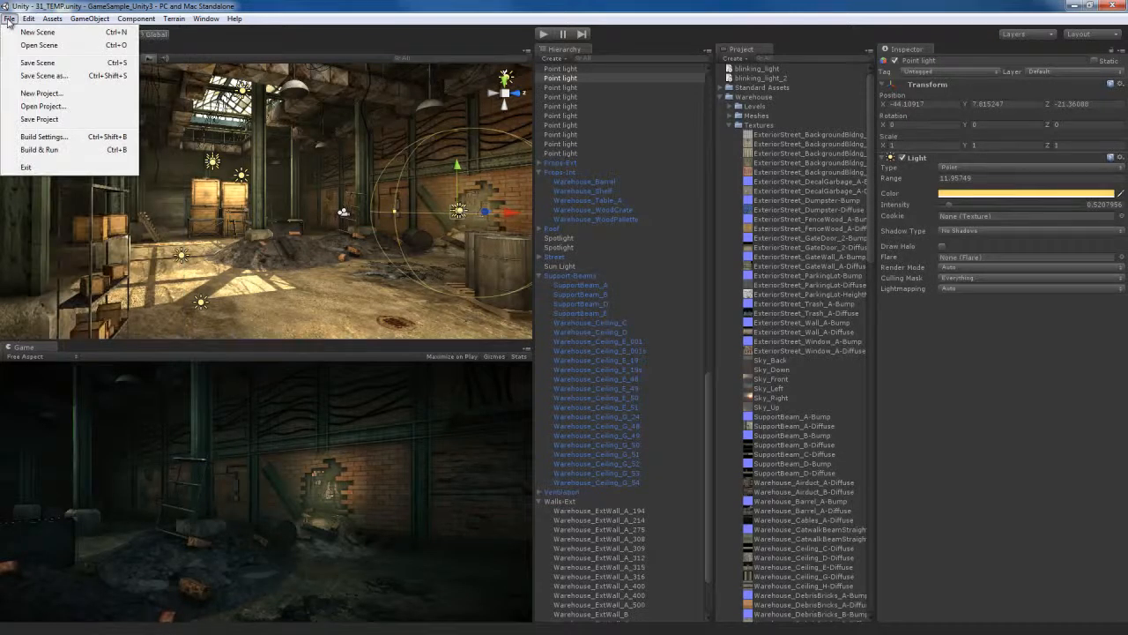
pyautogui.click(44, 138)
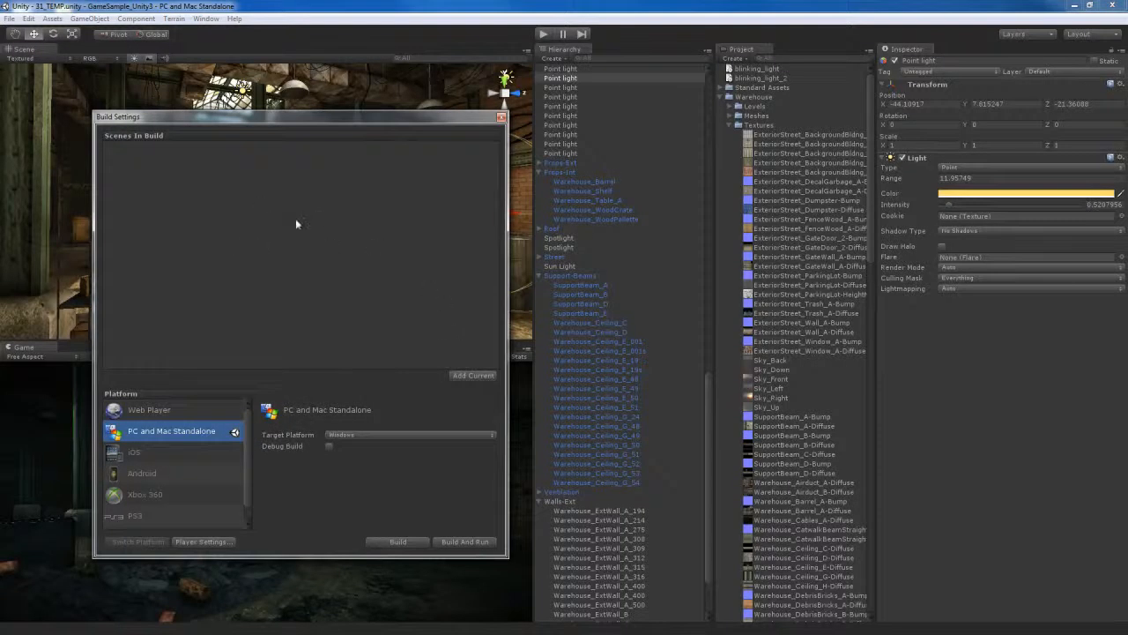
pyautogui.moveTo(303, 118); pyautogui.dragTo(359, 63)
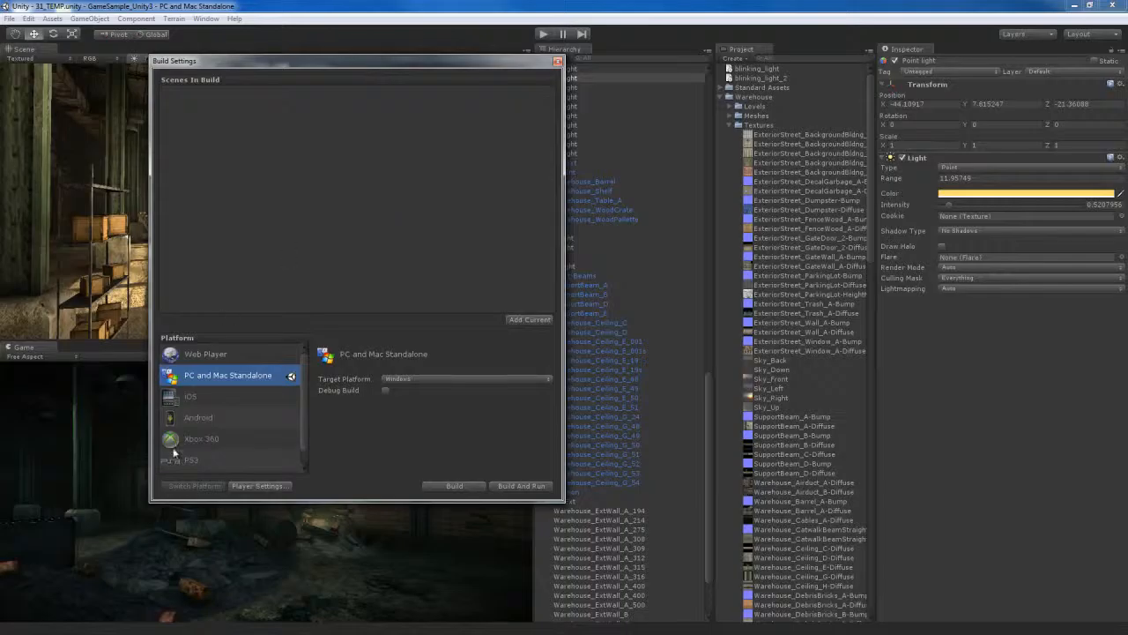
# Review the build options of the available platforms, including Web Player, Android, Xbox 360 and PS3
pyautogui.click(222, 353)
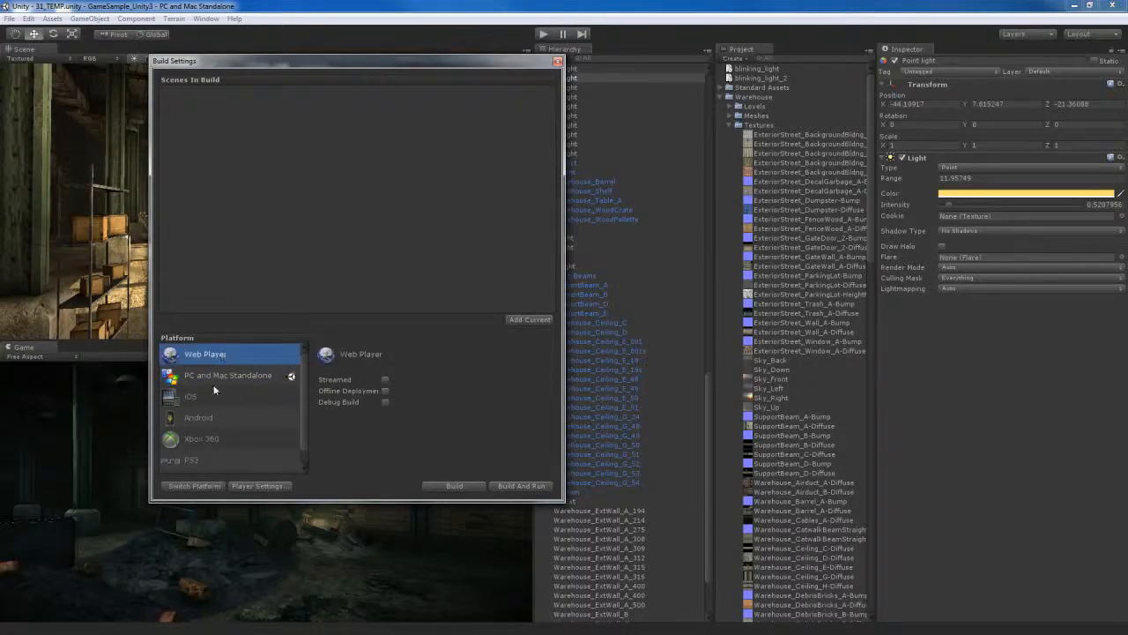
pyautogui.scroll(-1, 307, 429)
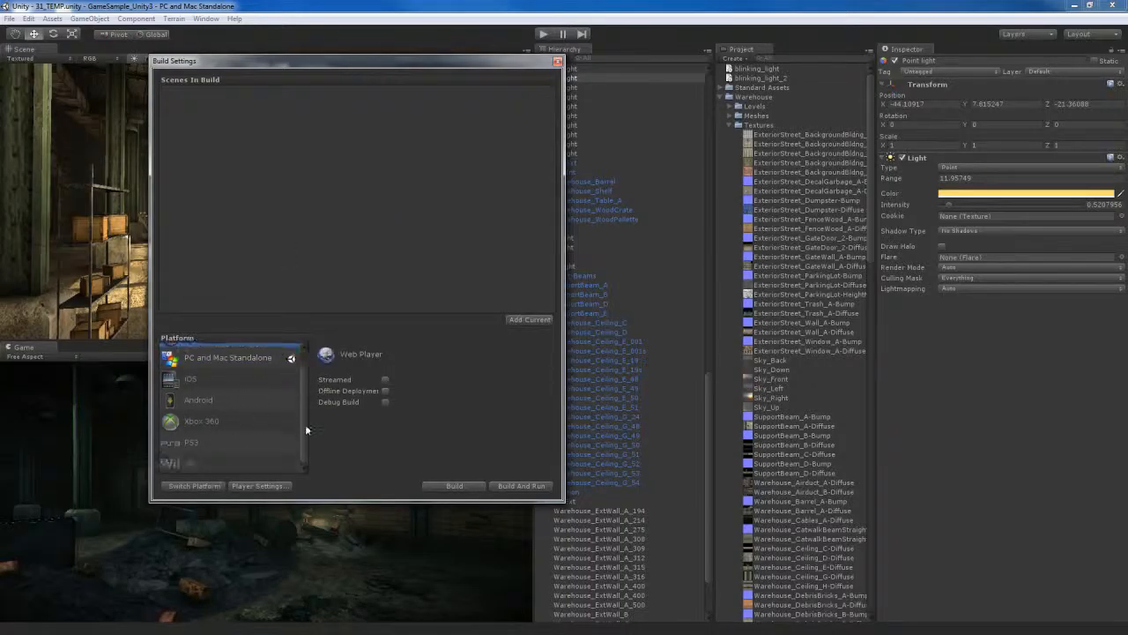
pyautogui.click(207, 403)
pyautogui.click(211, 425)
pyautogui.click(214, 445)
pyautogui.click(216, 462)
pyautogui.click(221, 443)
pyautogui.click(224, 423)
pyautogui.click(228, 402)
pyautogui.scroll(1, 227, 378)
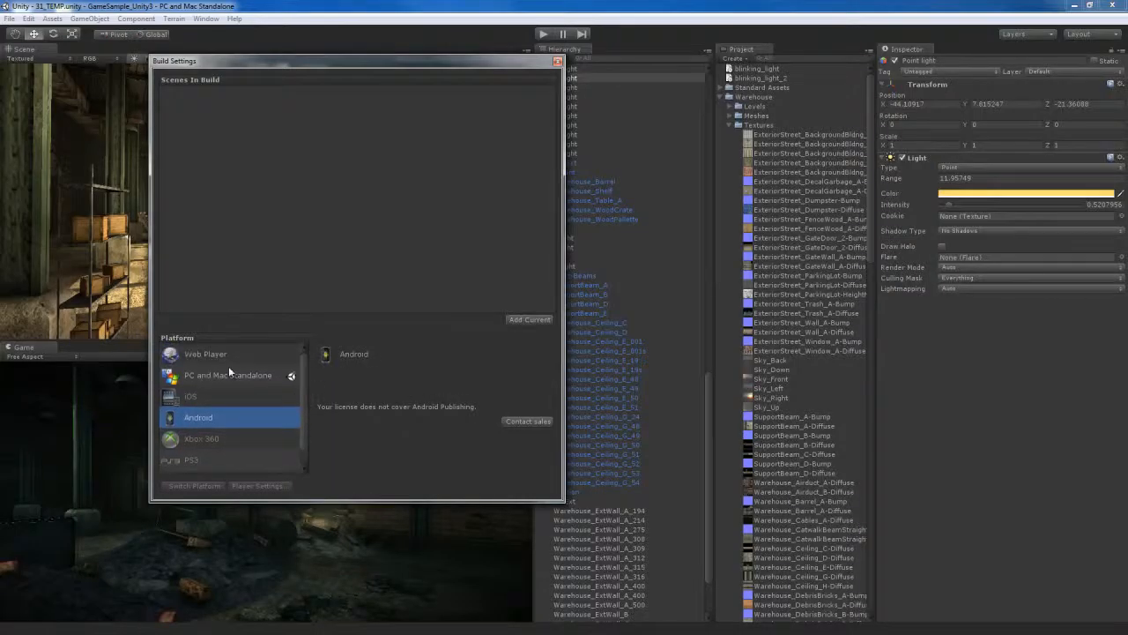
# Choose PC and Mac Standalone with Windows as the target platform, and bring up its Player Settings
pyautogui.click(233, 374)
pyautogui.click(236, 356)
pyautogui.click(237, 377)
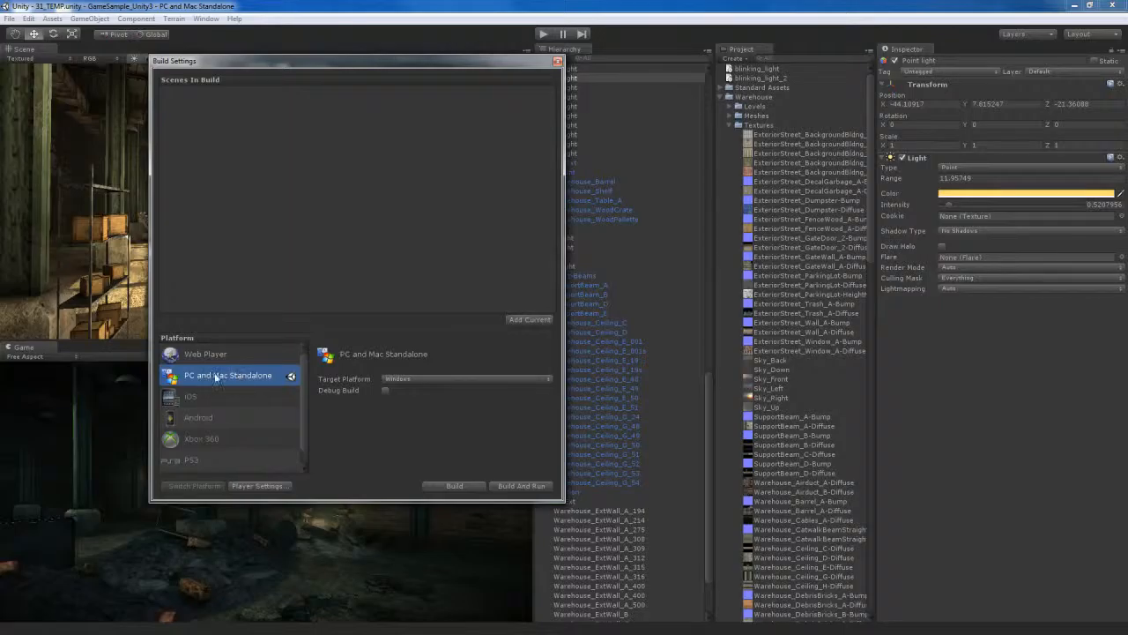
pyautogui.click(216, 355)
pyautogui.click(234, 377)
pyautogui.click(423, 379)
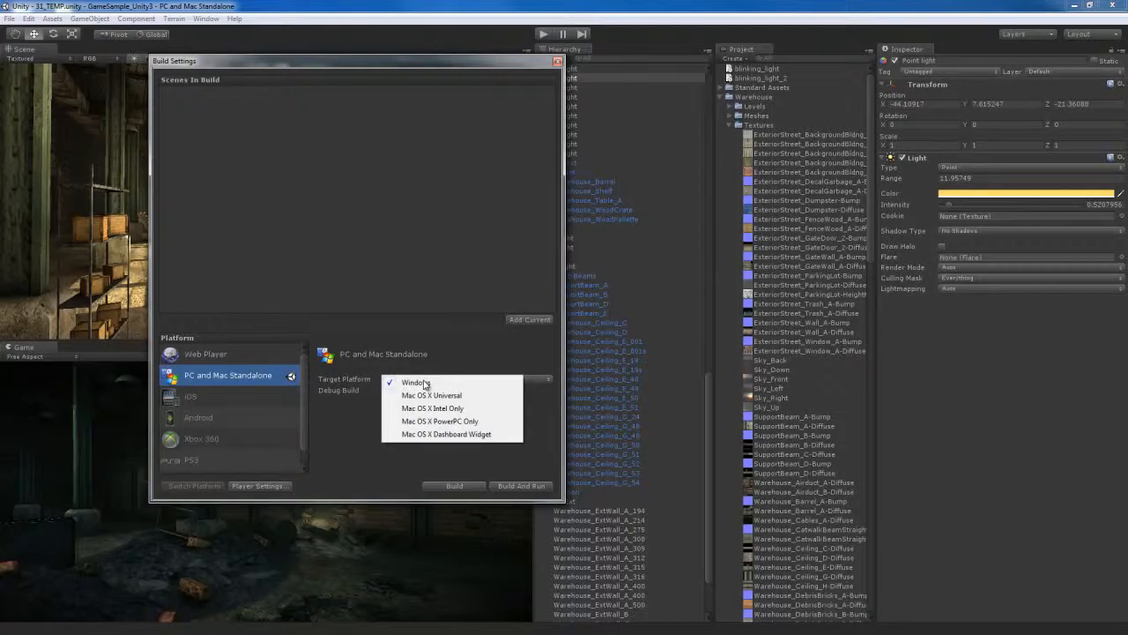
pyautogui.click(424, 384)
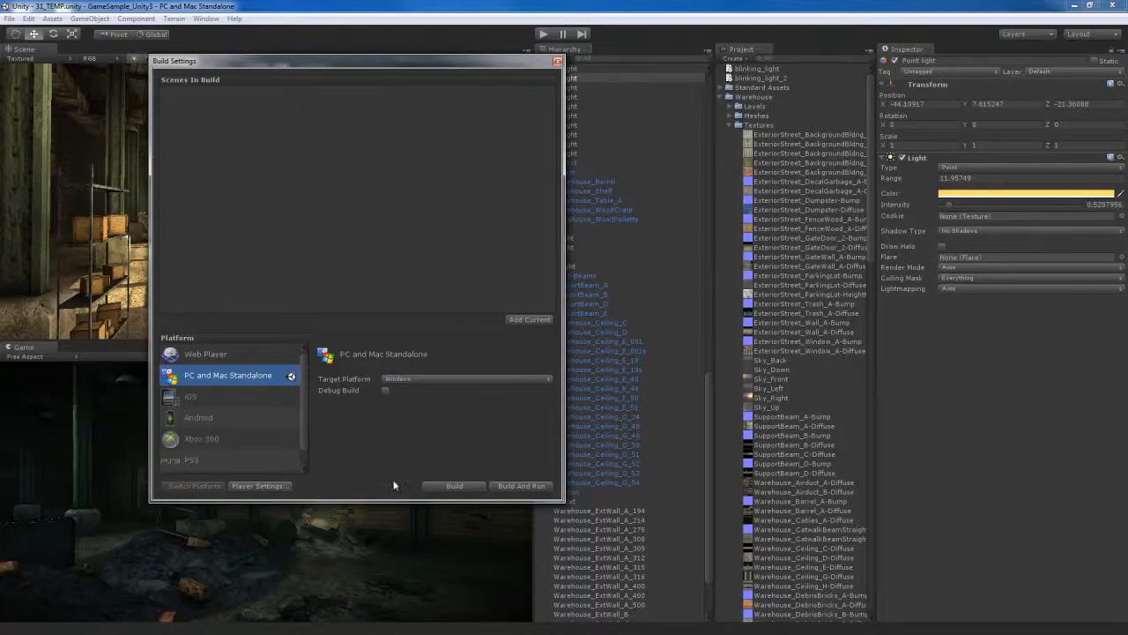
pyautogui.click(268, 488)
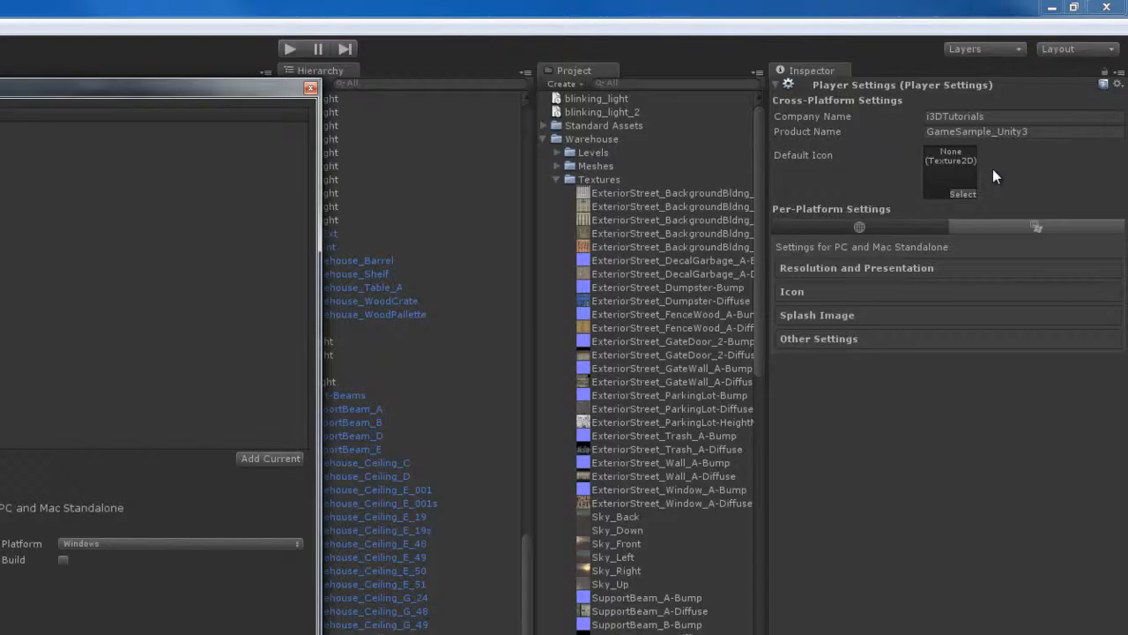
pyautogui.click(311, 88)
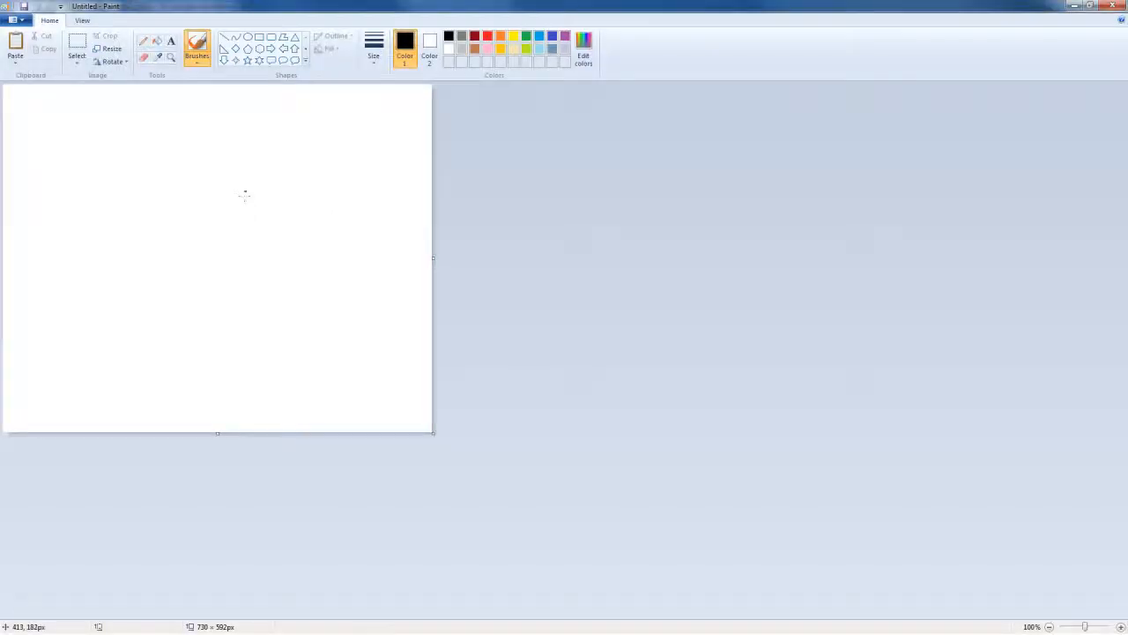
# In Paint, paste the captured editor screenshot and crop it to the part of the Game view around the broken wall
pyautogui.hotkey('ctrl', 'v')
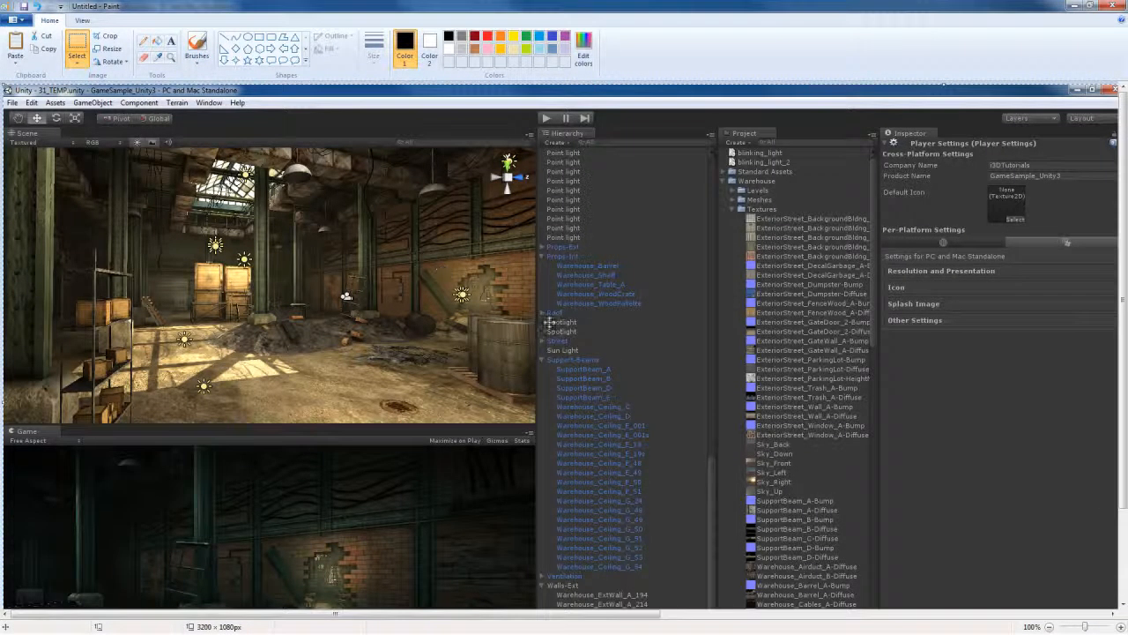
pyautogui.scroll(-3, 490, 327)
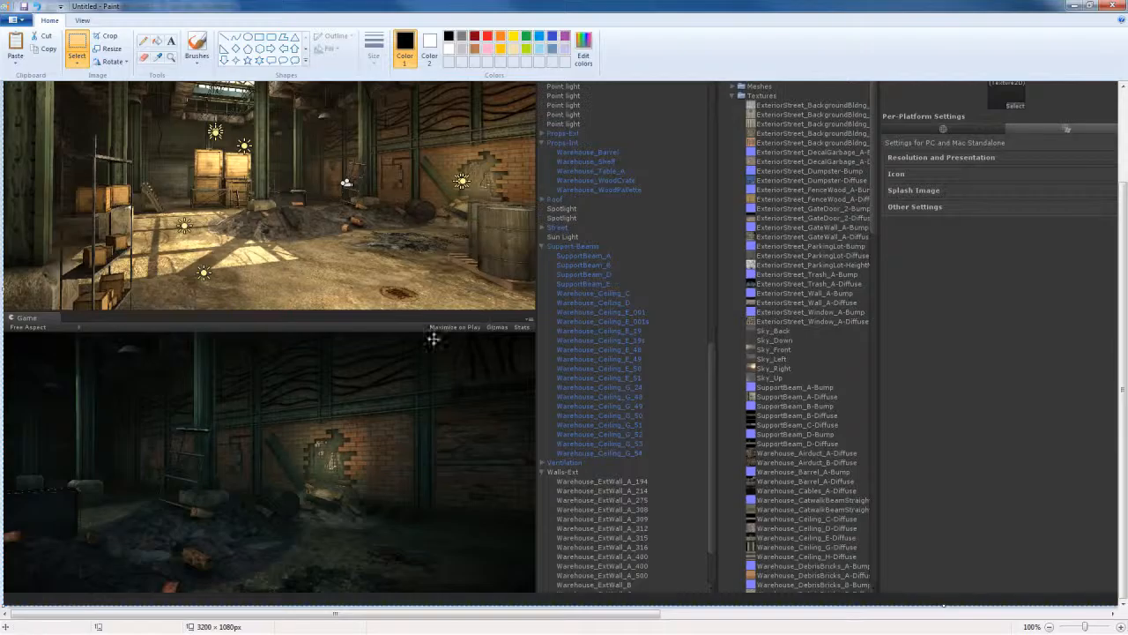
pyautogui.click(78, 42)
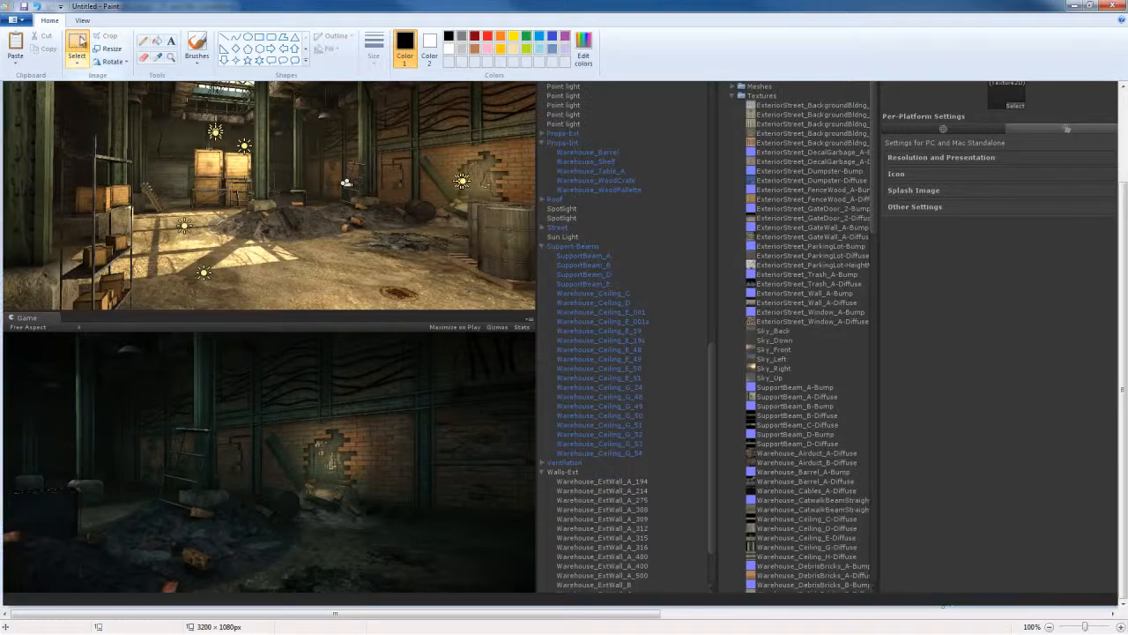
pyautogui.moveTo(7, 311); pyautogui.dragTo(216, 430)
pyautogui.click(311, 392)
pyautogui.moveTo(141, 332); pyautogui.dragTo(468, 584)
pyautogui.click(106, 36)
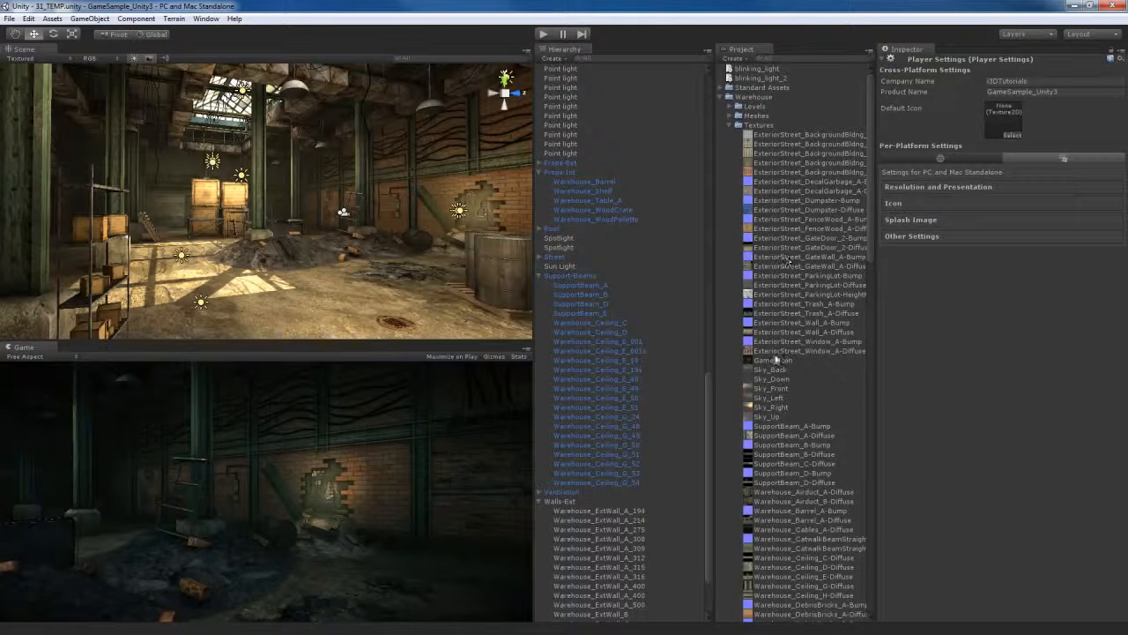
# Check the imported Game_Icon texture and assign it as the default icon in the Player Settings, searching the textures for "game"
pyautogui.click(772, 360)
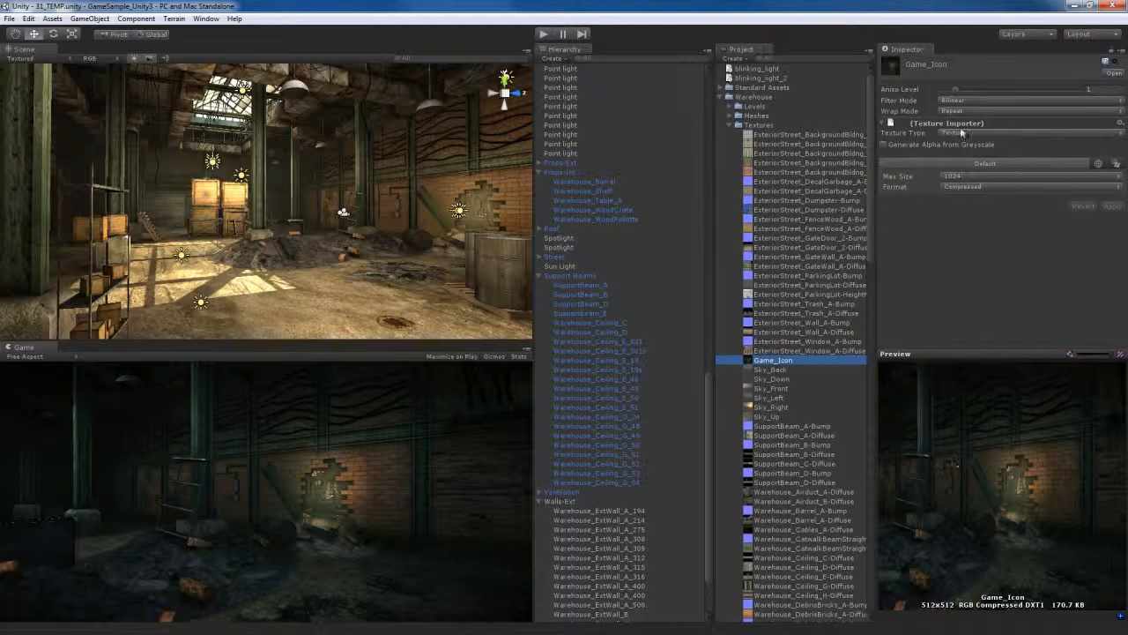
pyautogui.click(29, 19)
pyautogui.moveTo(9, 19)
pyautogui.click(44, 136)
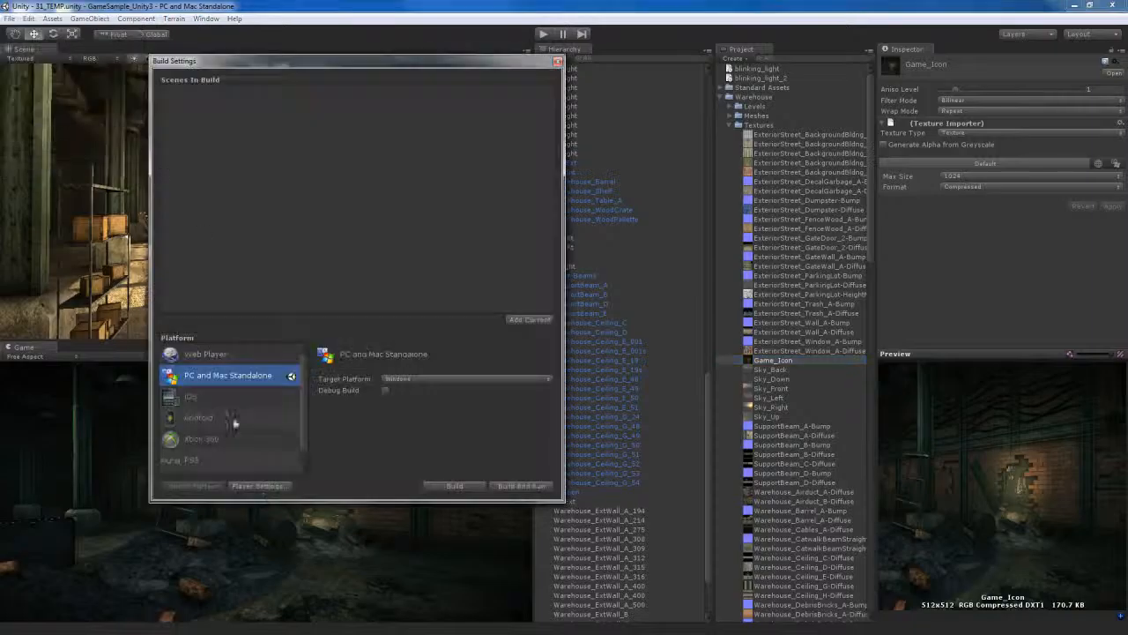
pyautogui.click(1014, 134)
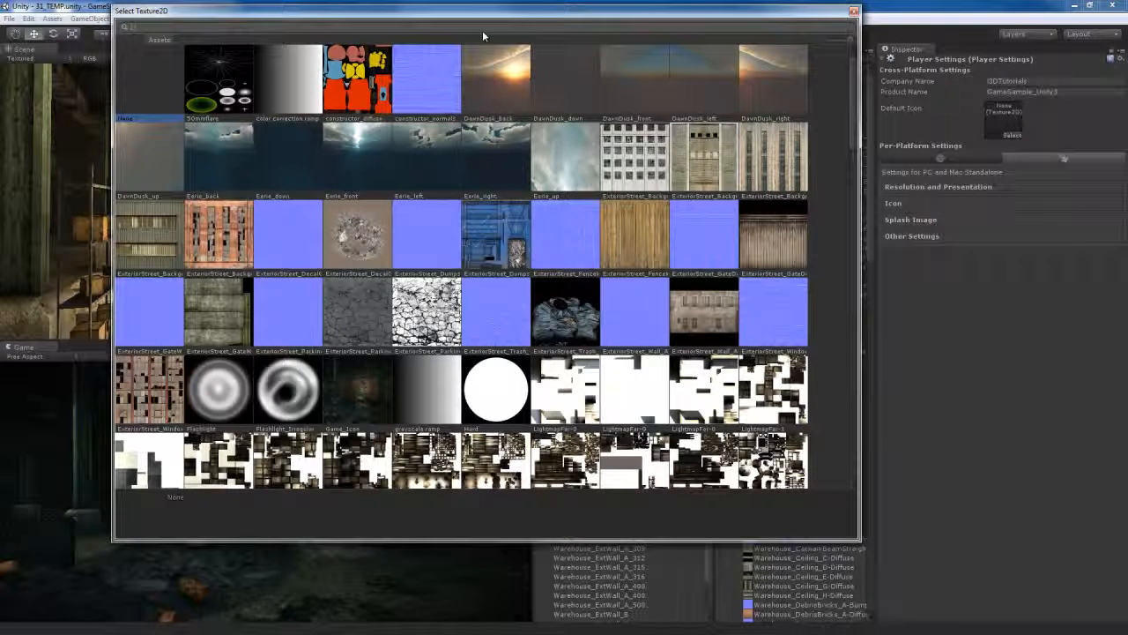
pyautogui.write('game')
pyautogui.click(220, 79)
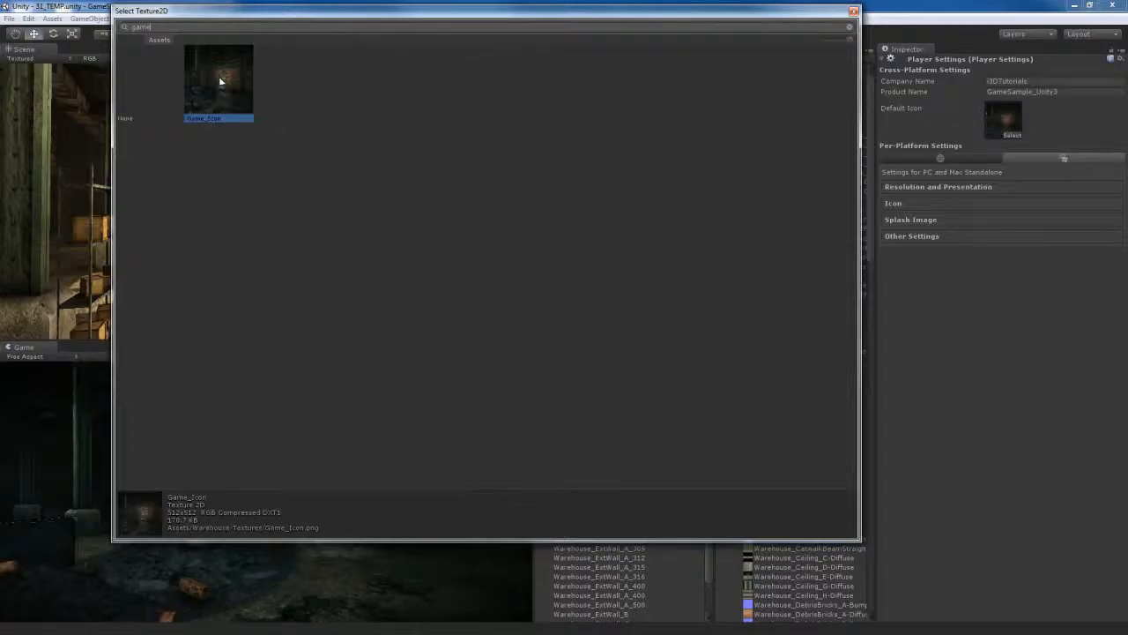
pyautogui.click(988, 186)
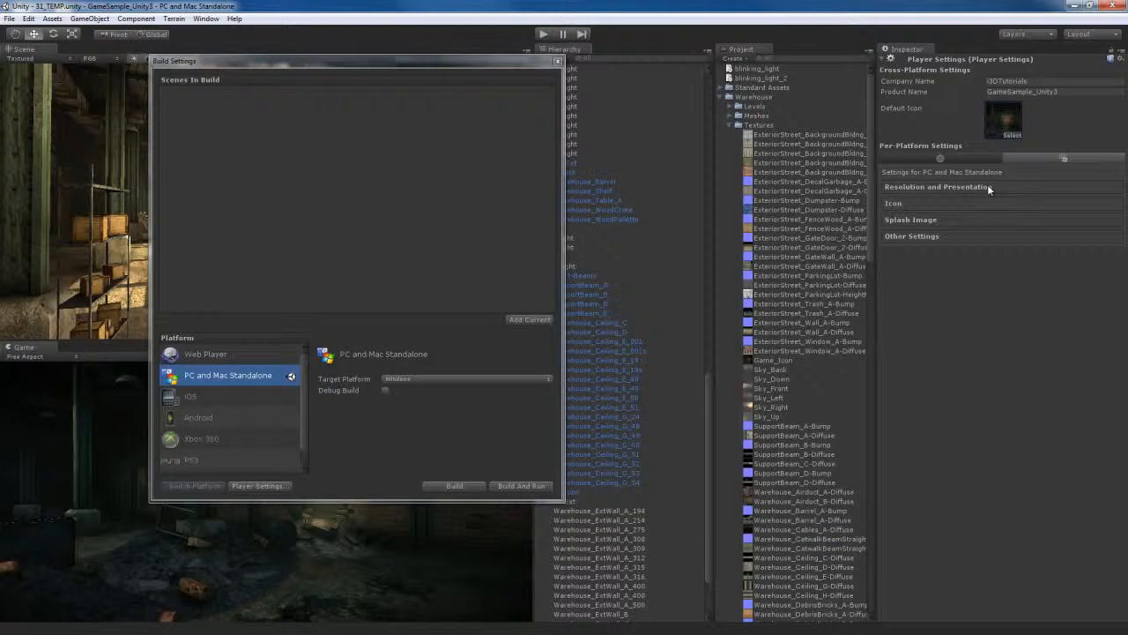
# Set the standalone default resolution to 1920 x 1080 with full screen as default, and check the supported aspect ratios
pyautogui.click(928, 188)
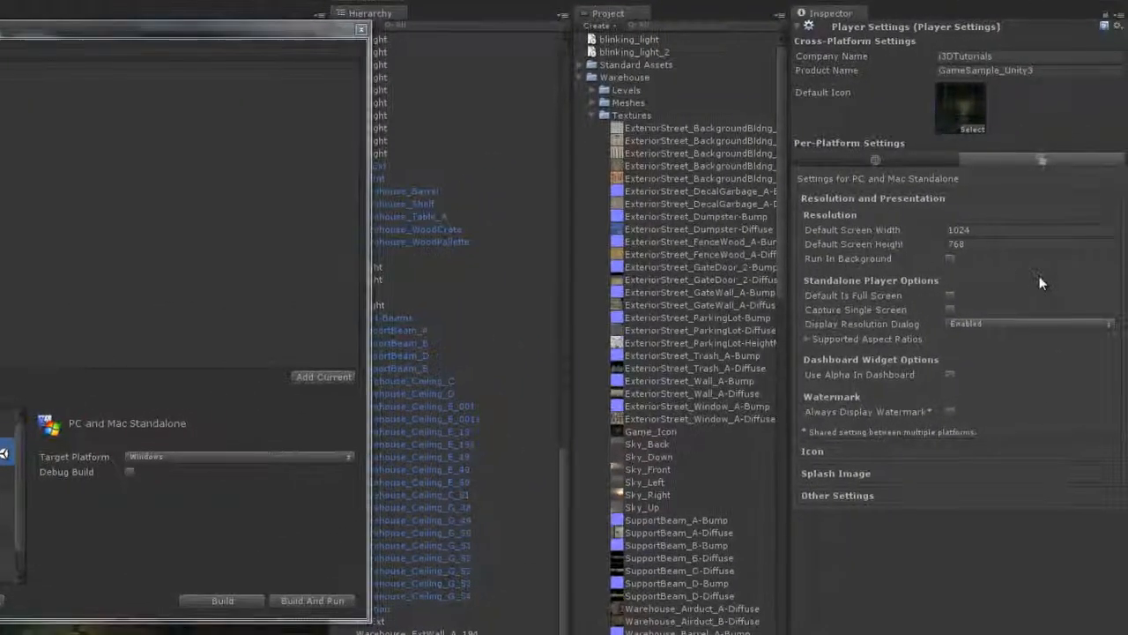
pyautogui.click(1011, 231)
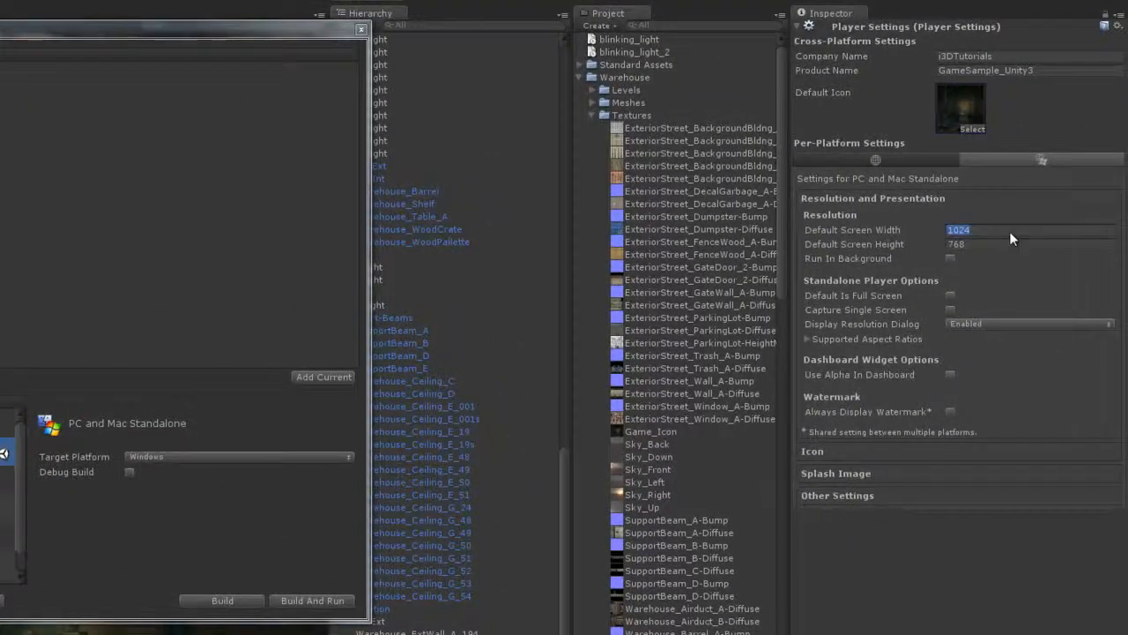
pyautogui.write('1920')
pyautogui.press('Tab')
pyautogui.write('1080')
pyautogui.click(876, 340)
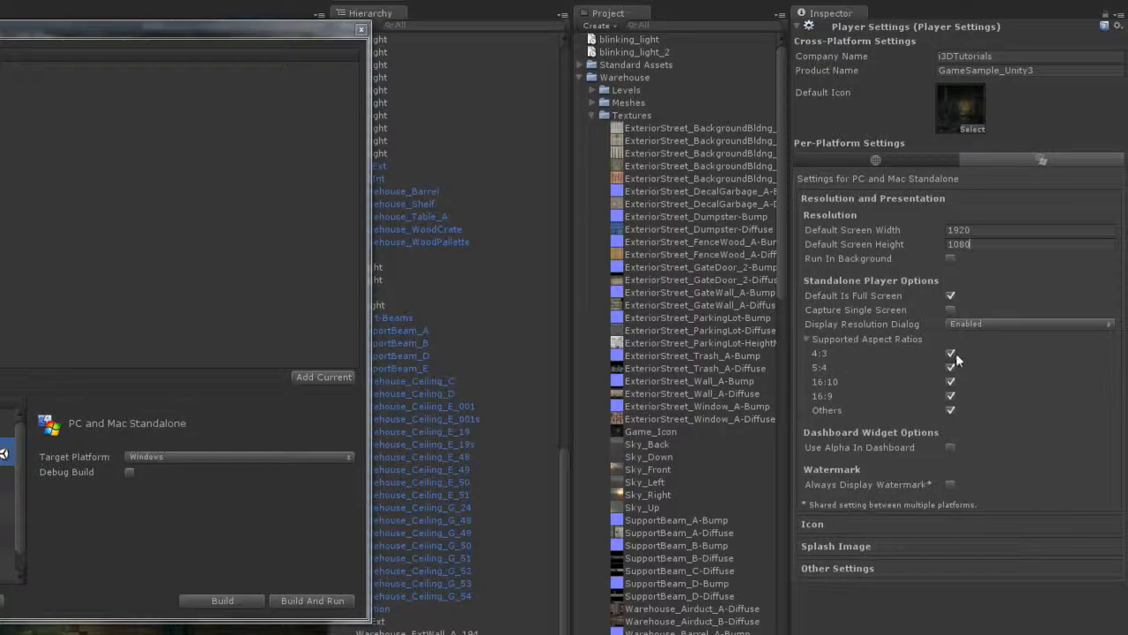
pyautogui.click(865, 339)
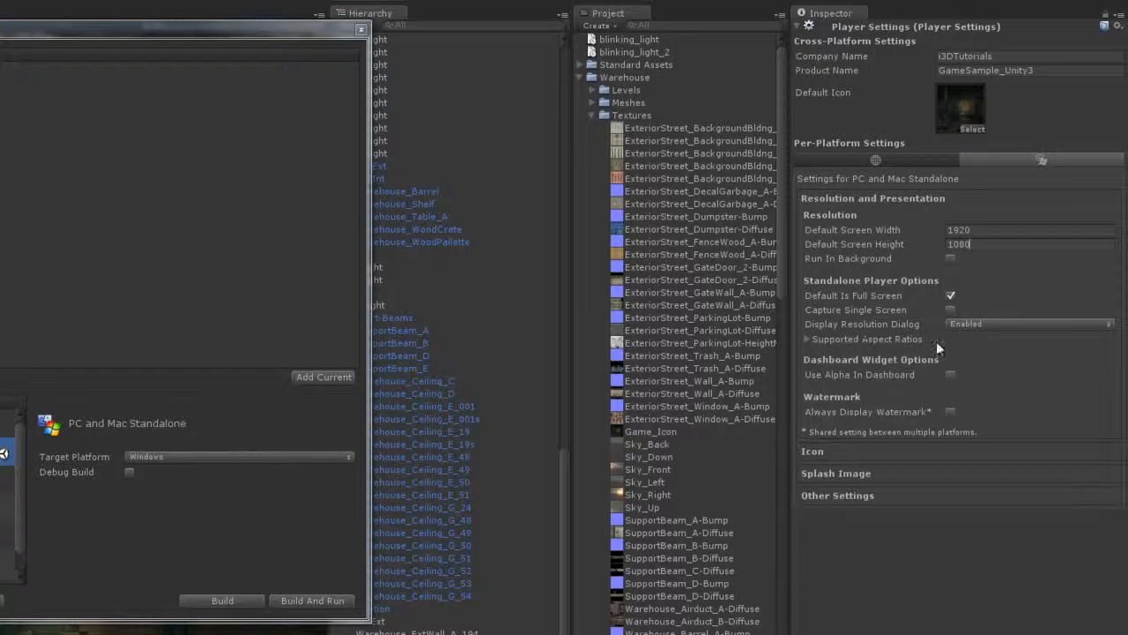
pyautogui.click(872, 198)
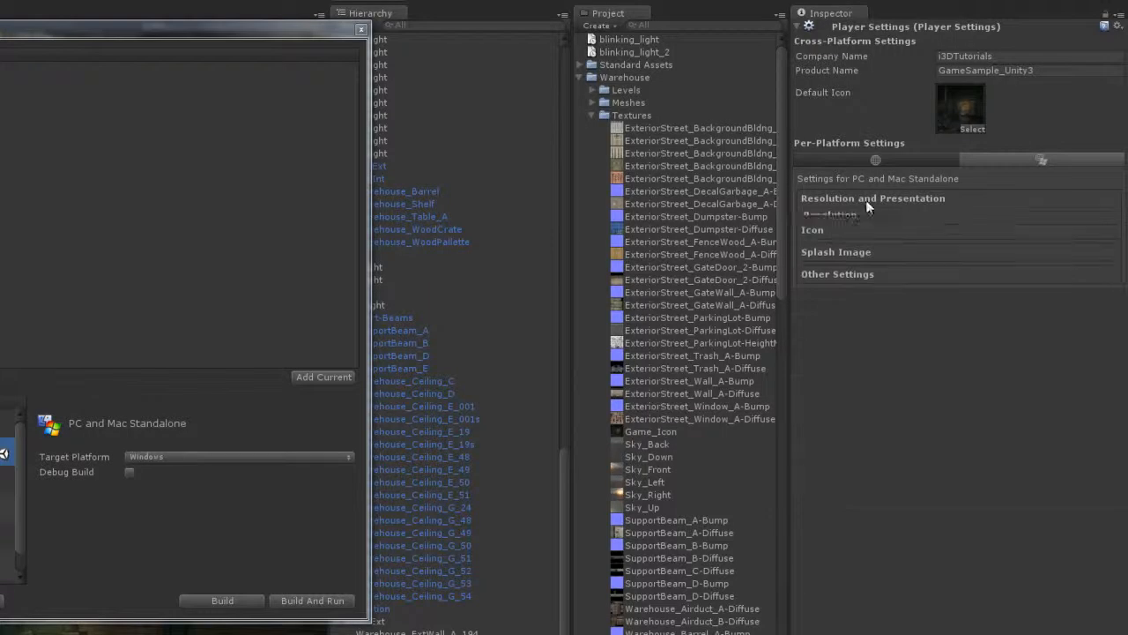
# Try the icon override for Standalone to inspect its per-size texture slots, and turn the override back off
pyautogui.click(852, 221)
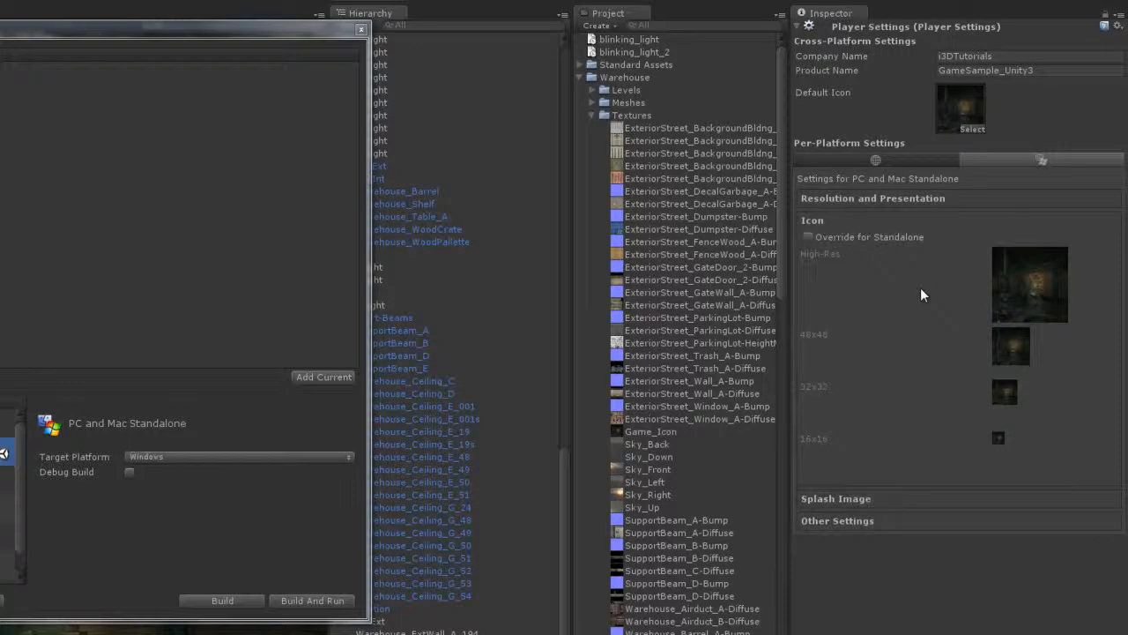
pyautogui.click(869, 238)
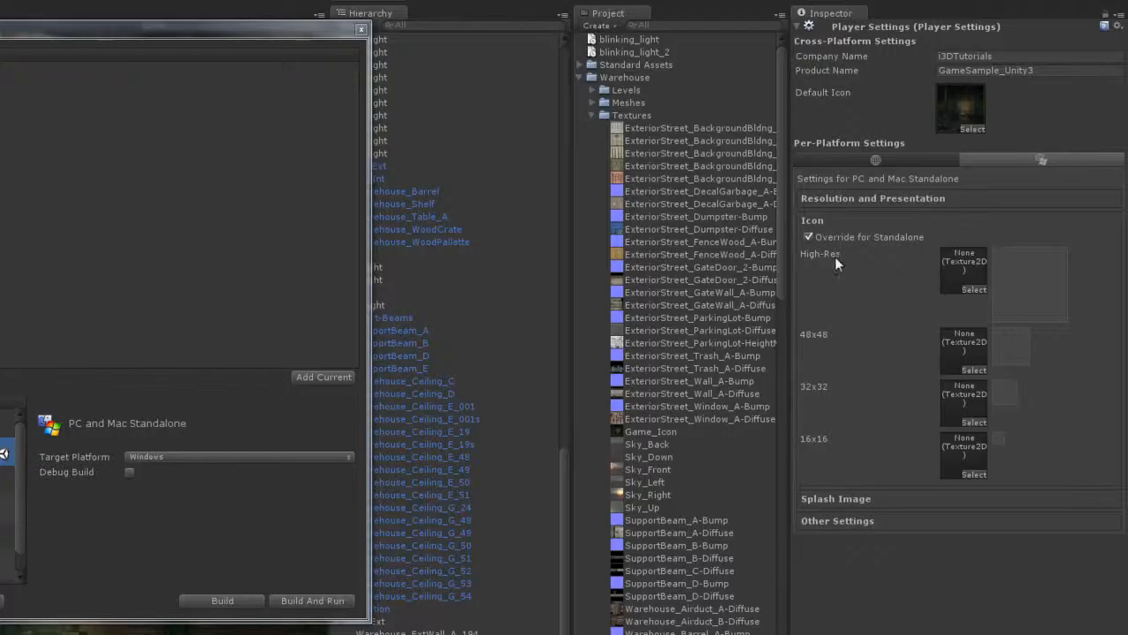
pyautogui.click(888, 238)
pyautogui.click(870, 220)
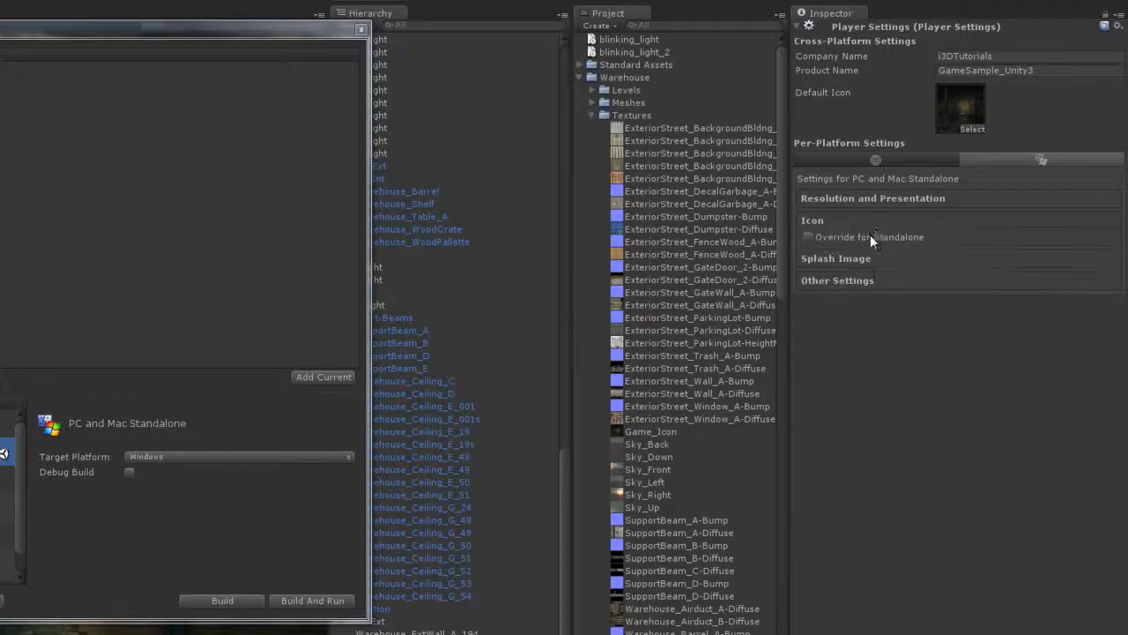
# Review the splash image's config dialog banner, its texture choices, and the rendering and optimization options under Other Settings
pyautogui.click(873, 242)
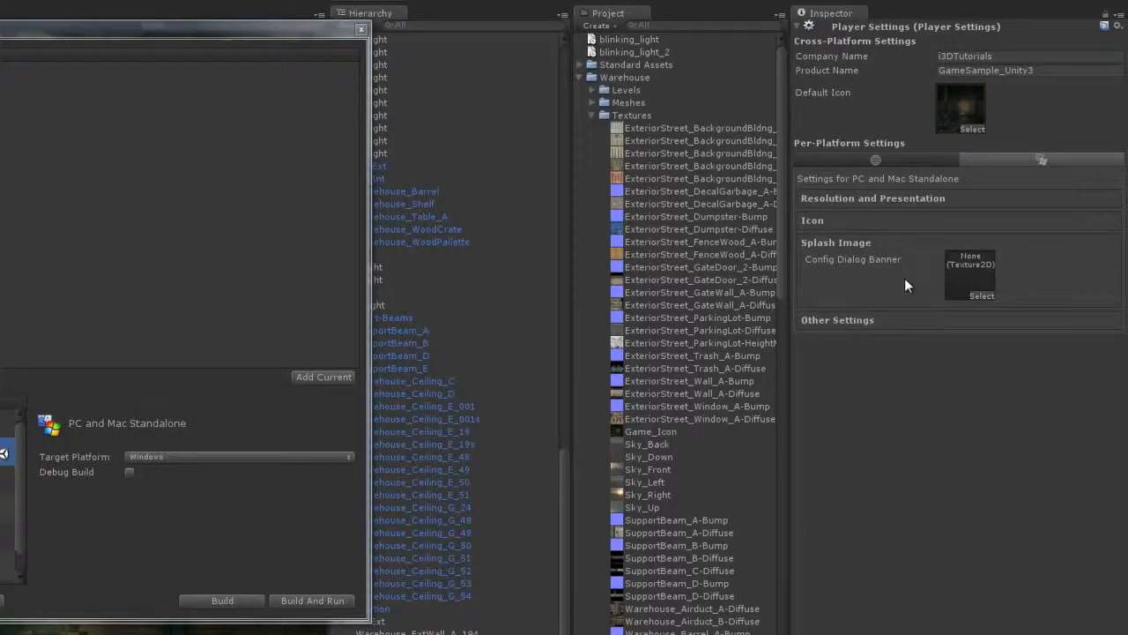
pyautogui.click(983, 295)
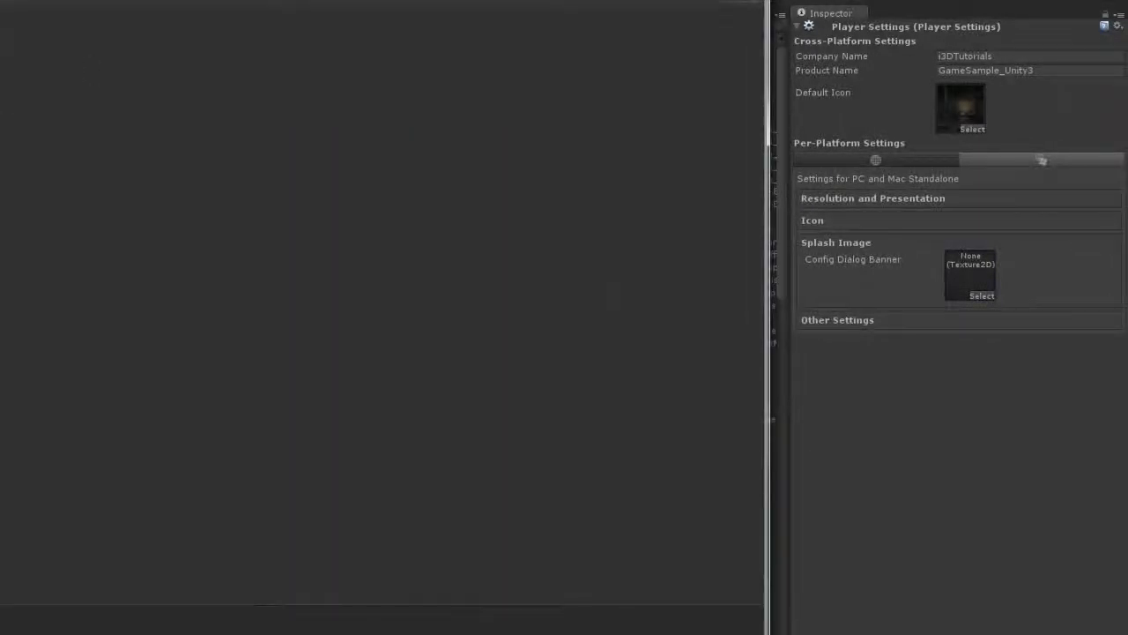
pyautogui.doubleClick(610, 297)
pyautogui.click(888, 319)
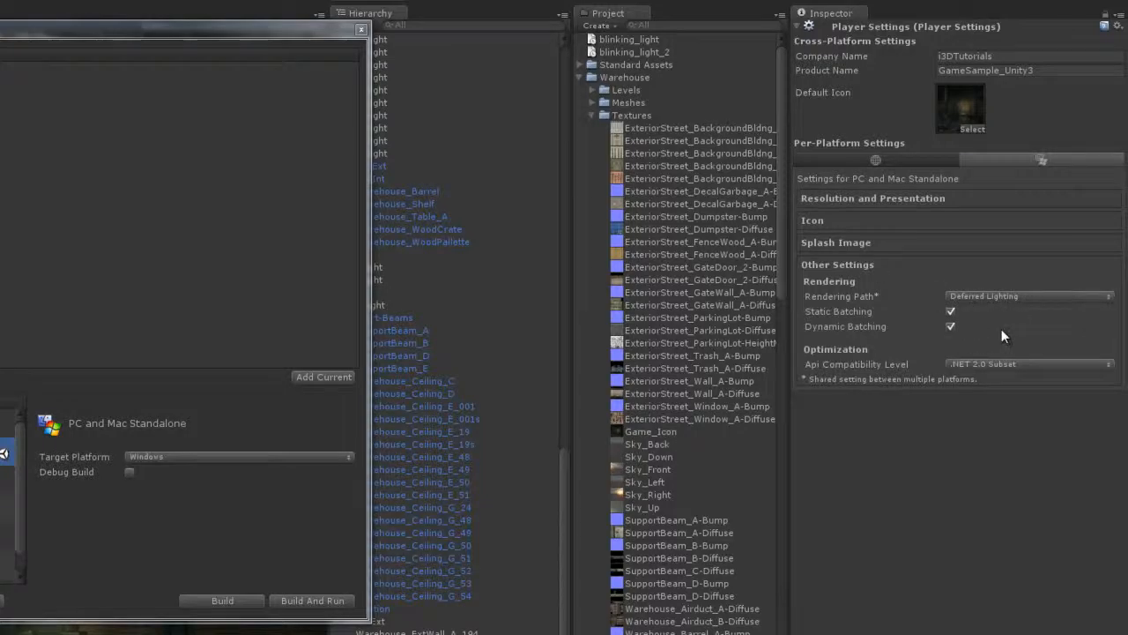
pyautogui.click(873, 266)
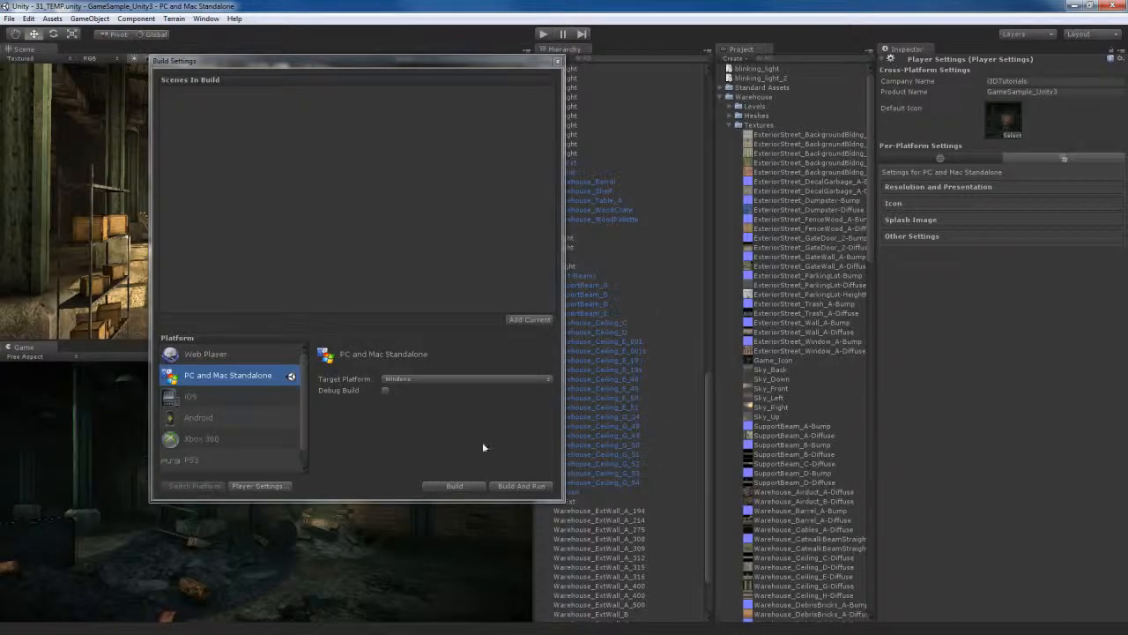
# Build the Windows standalone as GameTest.exe in the GameSample_Unity3 project folder and launch the built game
pyautogui.click(460, 486)
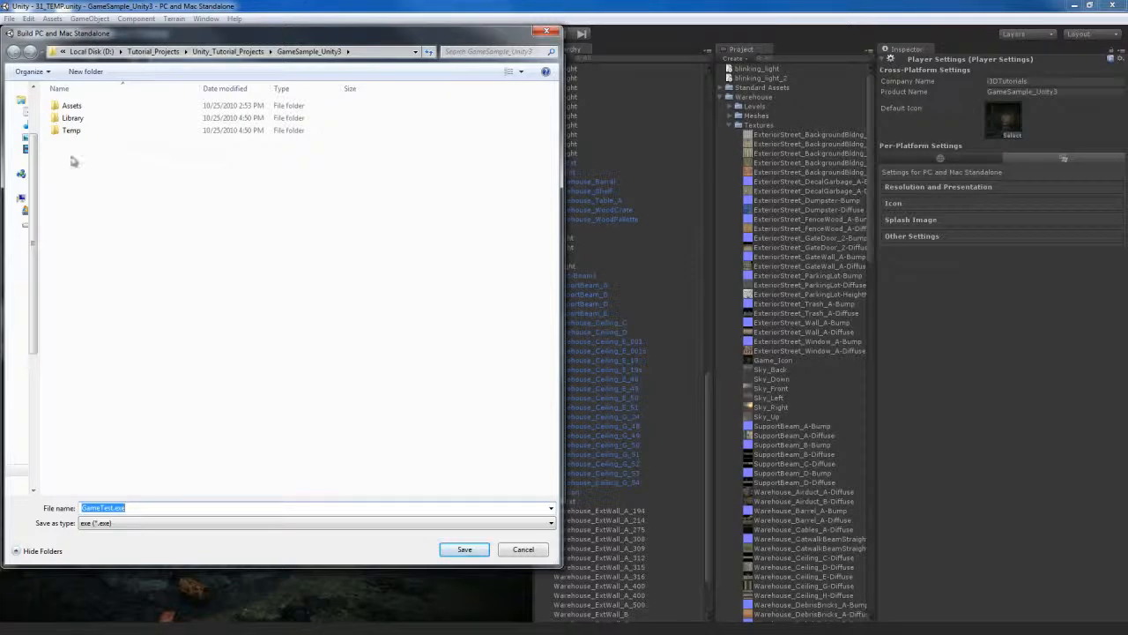
pyautogui.click(463, 550)
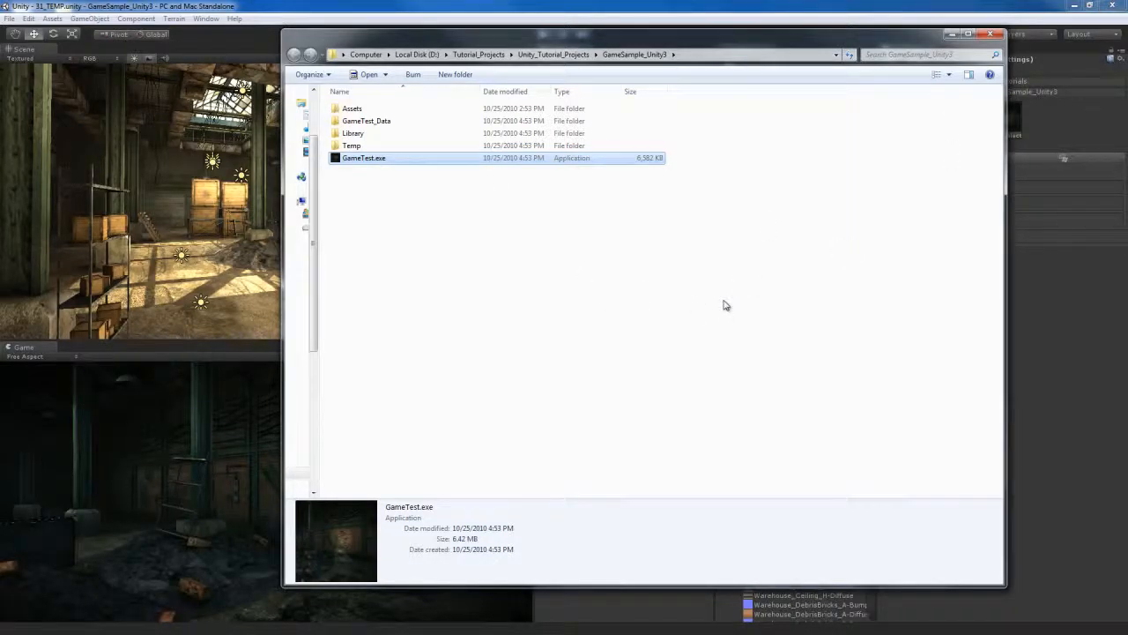
pyautogui.doubleClick(369, 159)
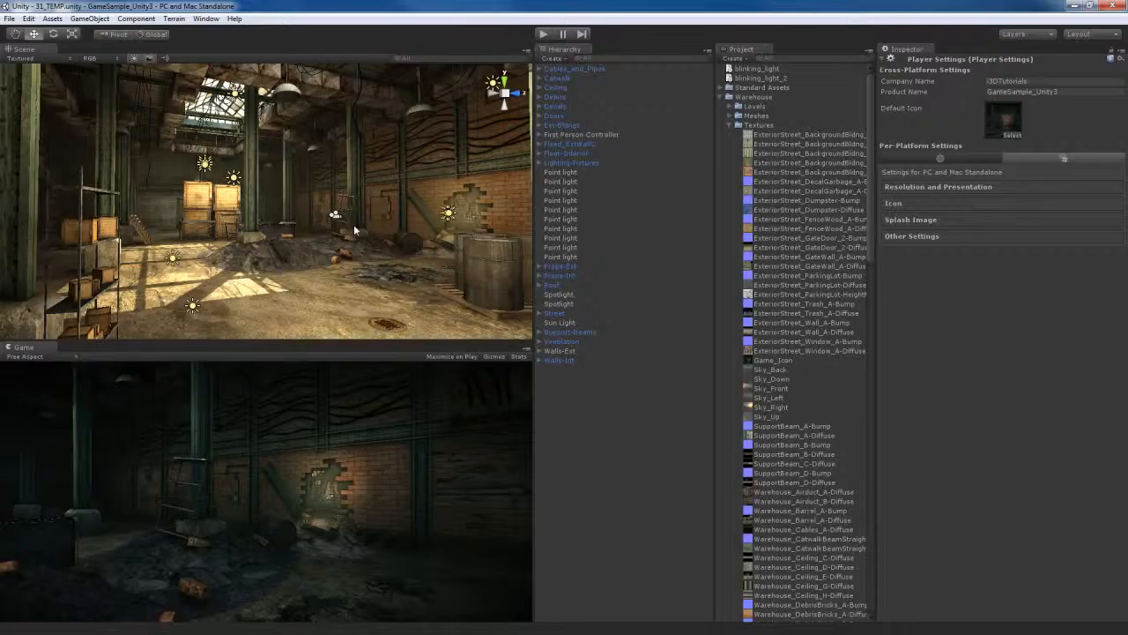
pyautogui.moveTo(354, 224)
pyautogui.mouseDown(button='right')
pyautogui.moveTo(391, 235)
pyautogui.moveTo(311, 235)
pyautogui.moveTo(366, 242)
pyautogui.moveTo(358, 237)
pyautogui.mouseUp(button='right')
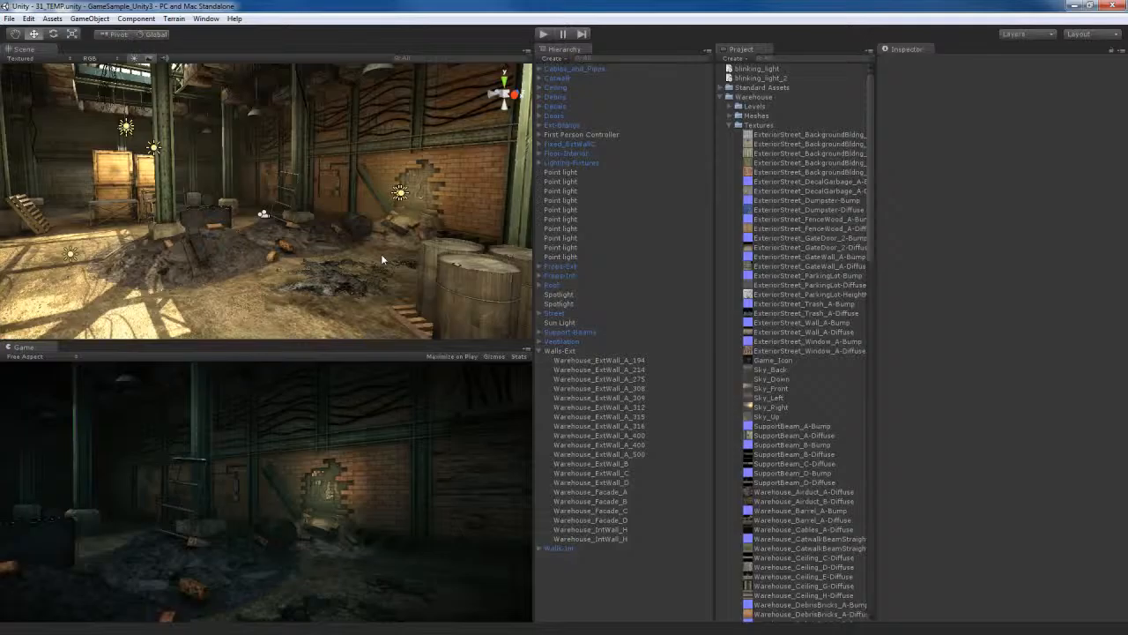
pyautogui.moveTo(381, 254); pyautogui.dragTo(418, 283, button='right')
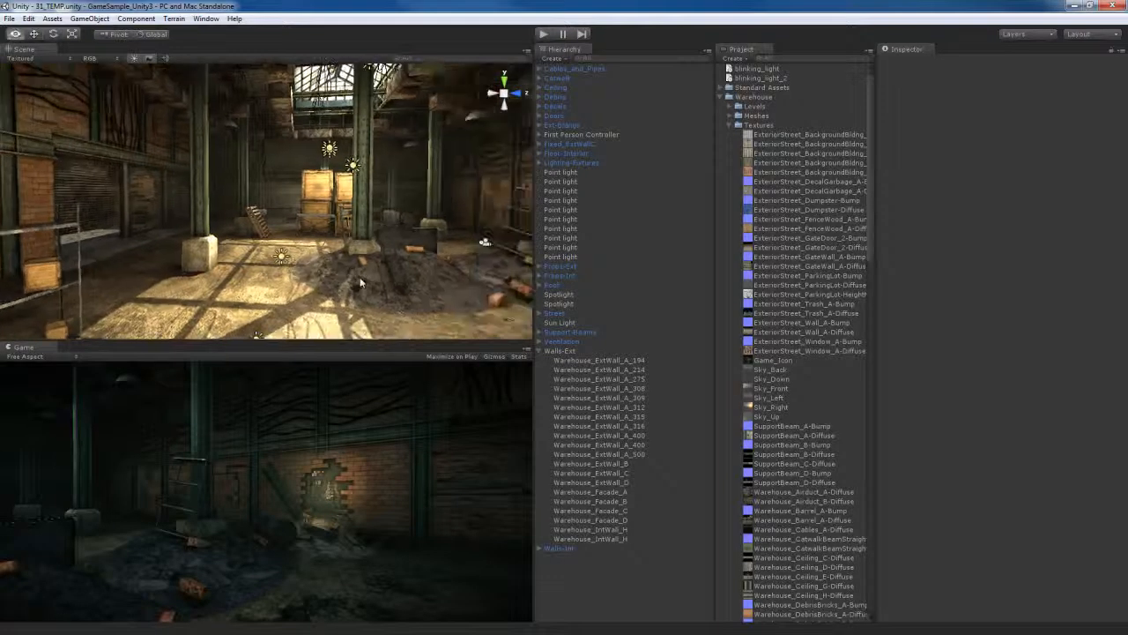